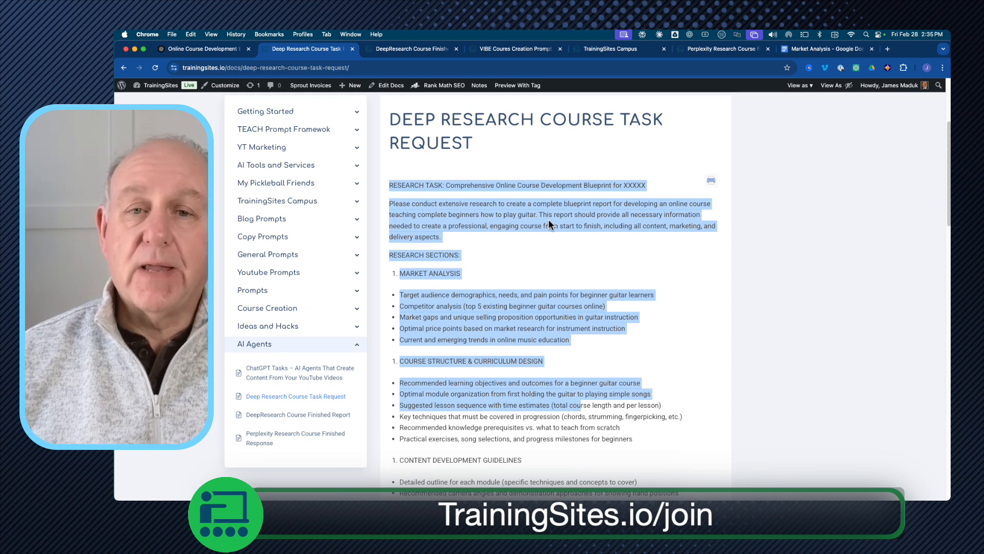
Review the research sections of the deep research course task request, from Market Analysis to Production Specifications
{"action": "scroll", "coordinate": [548, 226], "scroll_direction": "down", "scroll_amount": 5}
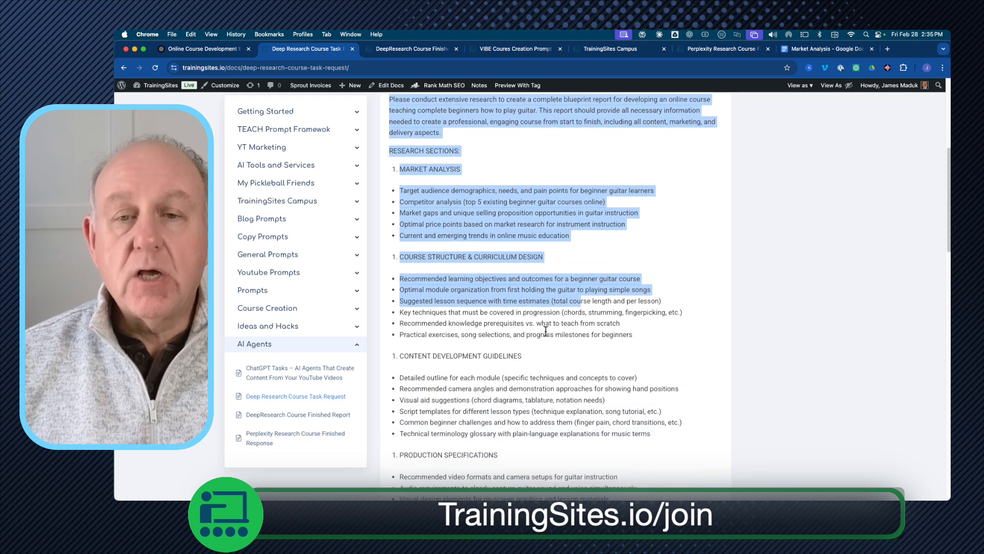
{"action": "scroll", "coordinate": [514, 266], "scroll_direction": "down", "scroll_amount": 1}
{"action": "left_click", "coordinate": [513, 261]}
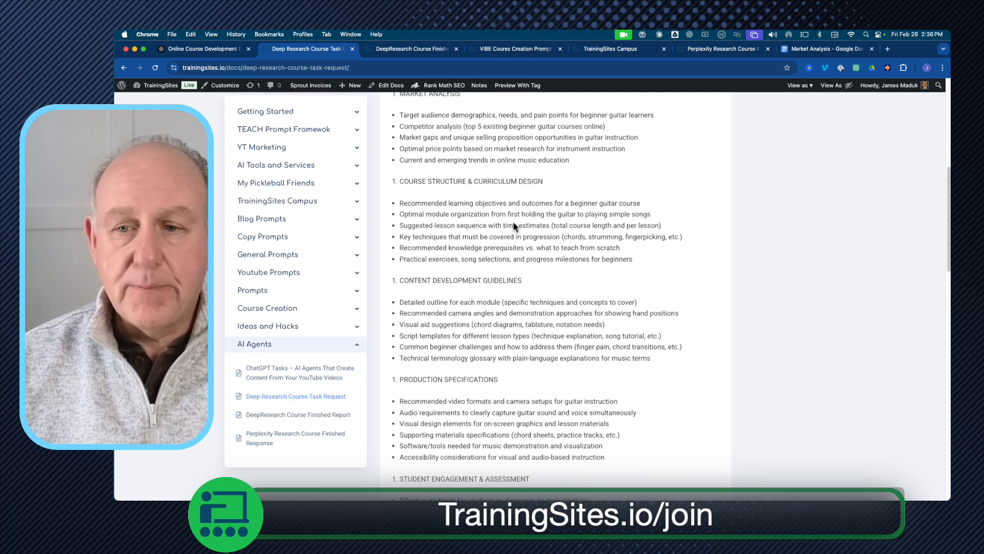
Open the Perplexity research course finished response page and examine its Market Analysis section, including audience demographics and pain points
{"action": "left_click", "coordinate": [716, 50]}
{"action": "scroll", "coordinate": [635, 287], "scroll_direction": "down", "scroll_amount": 2}
{"action": "left_click", "coordinate": [630, 277]}
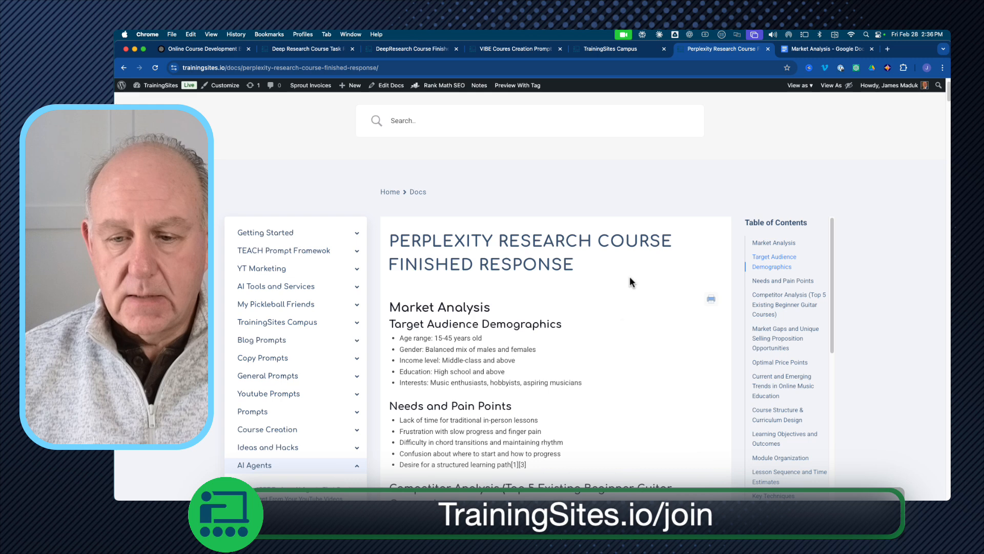
{"action": "scroll", "coordinate": [623, 318], "scroll_direction": "down", "scroll_amount": 3}
{"action": "scroll", "coordinate": [620, 318], "scroll_direction": "down", "scroll_amount": 2}
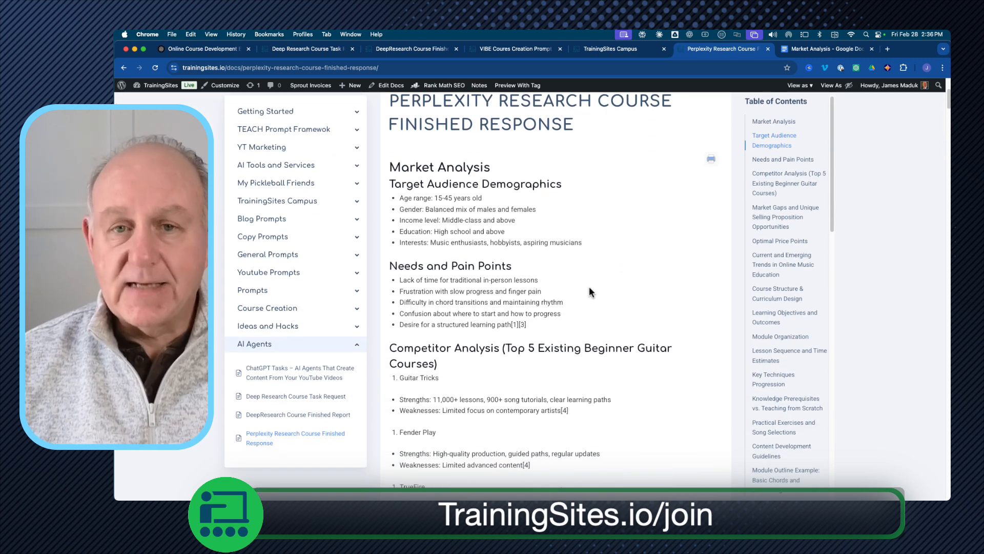
{"action": "scroll", "coordinate": [589, 289], "scroll_direction": "down", "scroll_amount": 1}
{"action": "left_click_drag", "start_coordinate": [391, 152], "coordinate": [515, 347]}
Read on through the Perplexity report to the Practical Exercises and Song Selections section
{"action": "scroll", "coordinate": [512, 349], "scroll_direction": "down", "scroll_amount": 5}
{"action": "scroll", "coordinate": [513, 348], "scroll_direction": "down", "scroll_amount": 12}
{"action": "scroll", "coordinate": [513, 348], "scroll_direction": "down", "scroll_amount": 1}
{"action": "scroll", "coordinate": [512, 347], "scroll_direction": "down", "scroll_amount": 6}
{"action": "scroll", "coordinate": [512, 346], "scroll_direction": "down", "scroll_amount": 5}
{"action": "scroll", "coordinate": [516, 347], "scroll_direction": "down", "scroll_amount": 1}
{"action": "left_click", "coordinate": [448, 205]}
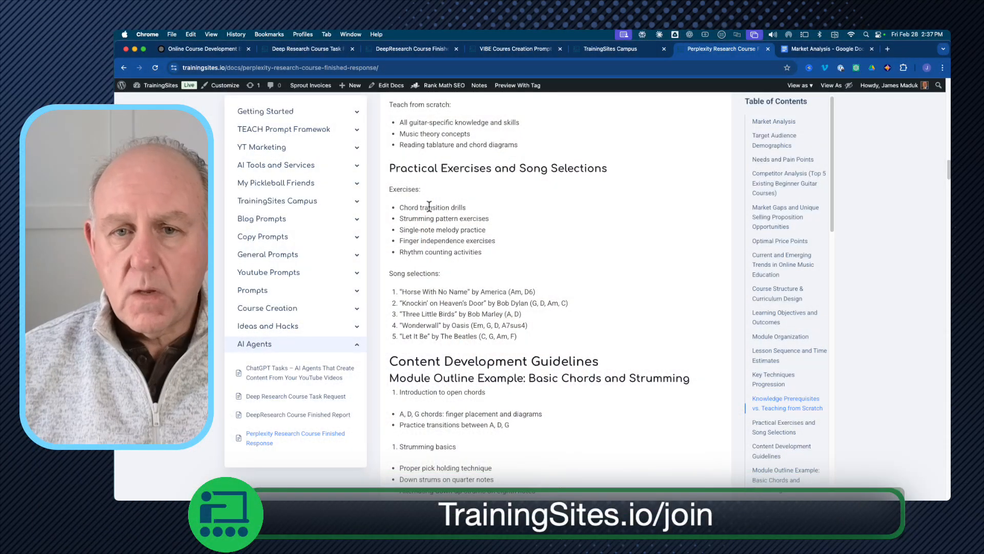
Examine the report's Content Development Guidelines and Production Specifications, down to the Student Engagement & Assessment section
{"action": "scroll", "coordinate": [492, 333], "scroll_direction": "down", "scroll_amount": 3}
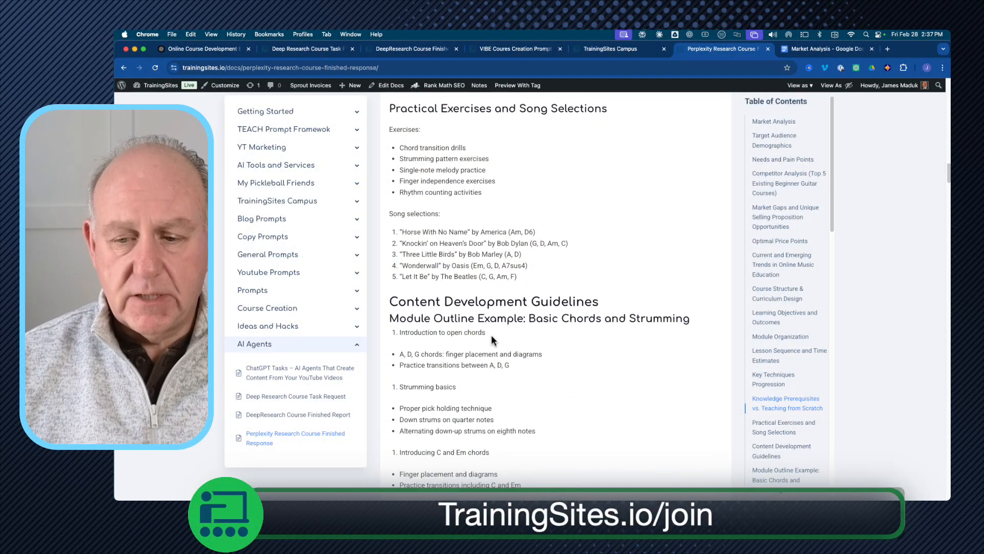
{"action": "scroll", "coordinate": [491, 334], "scroll_direction": "down", "scroll_amount": 5}
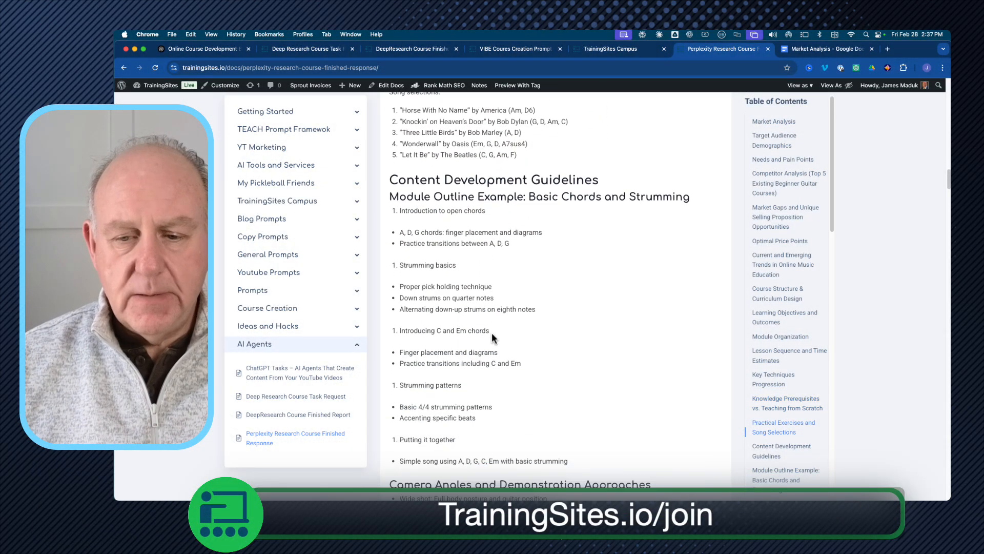
{"action": "scroll", "coordinate": [489, 315], "scroll_direction": "down", "scroll_amount": 12}
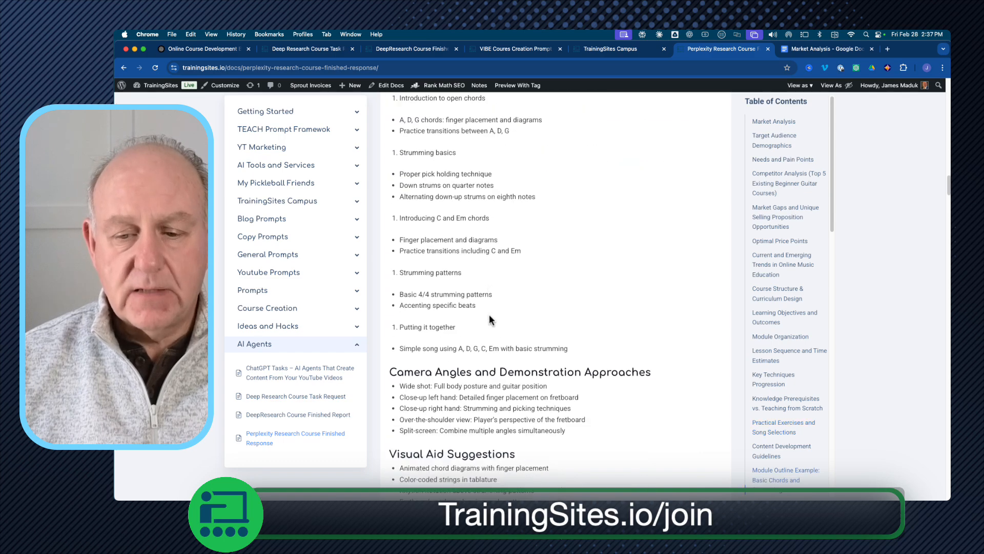
{"action": "scroll", "coordinate": [503, 338], "scroll_direction": "down", "scroll_amount": 2}
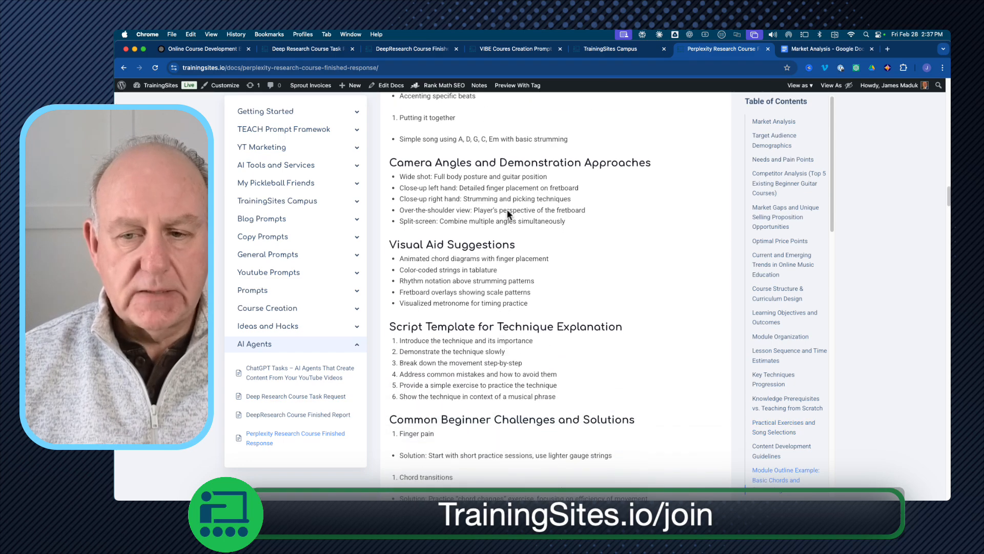
{"action": "scroll", "coordinate": [502, 211], "scroll_direction": "down", "scroll_amount": 8}
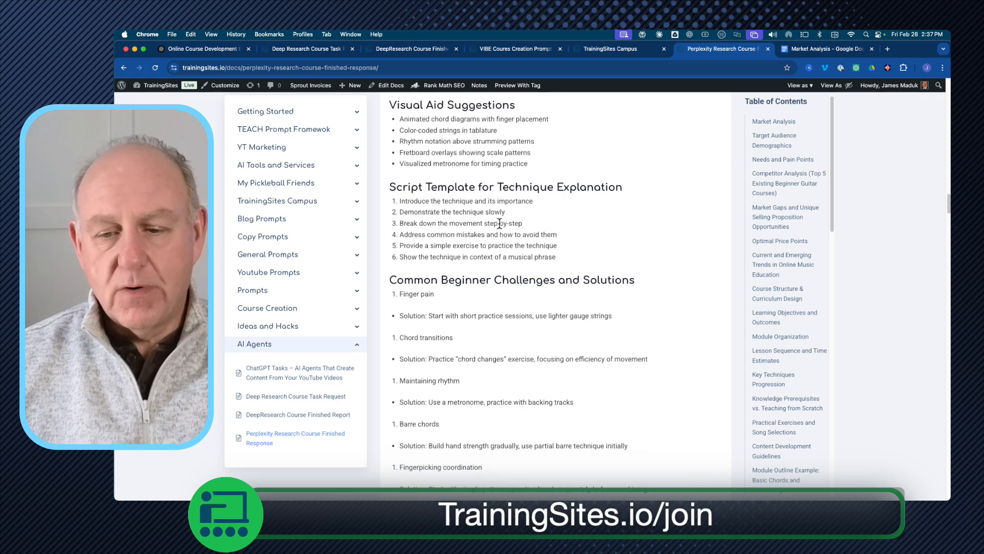
{"action": "scroll", "coordinate": [498, 223], "scroll_direction": "down", "scroll_amount": 15}
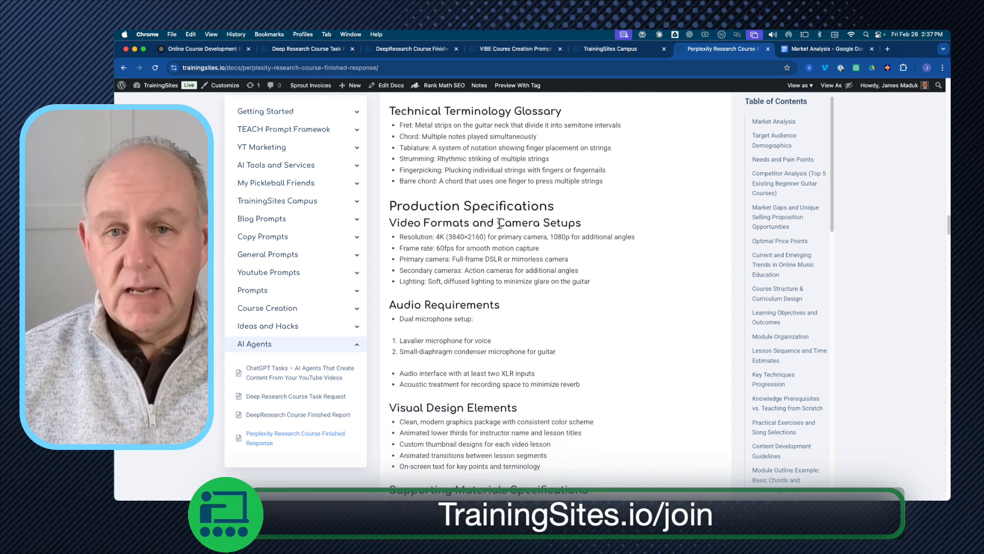
{"action": "scroll", "coordinate": [499, 224], "scroll_direction": "down", "scroll_amount": 14}
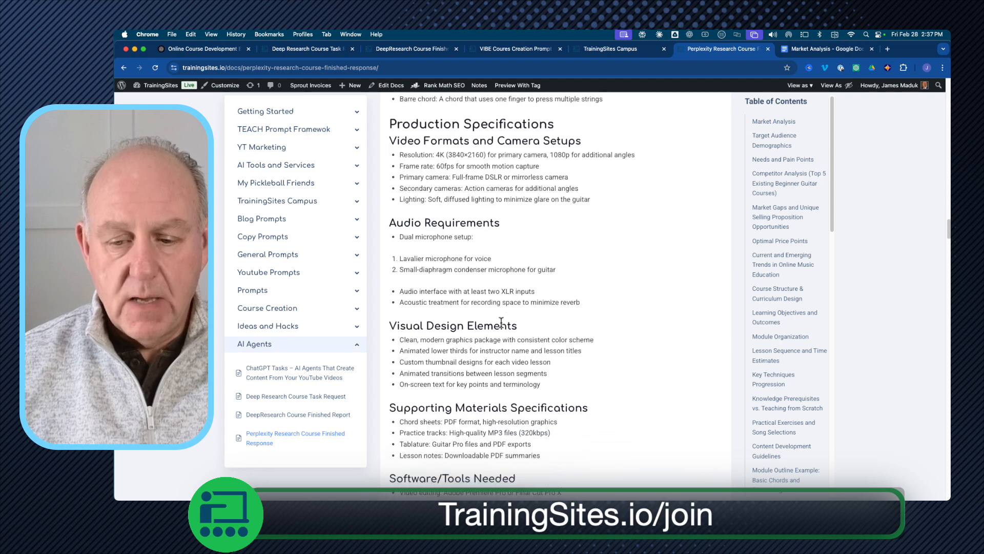
{"action": "scroll", "coordinate": [501, 323], "scroll_direction": "down", "scroll_amount": 1}
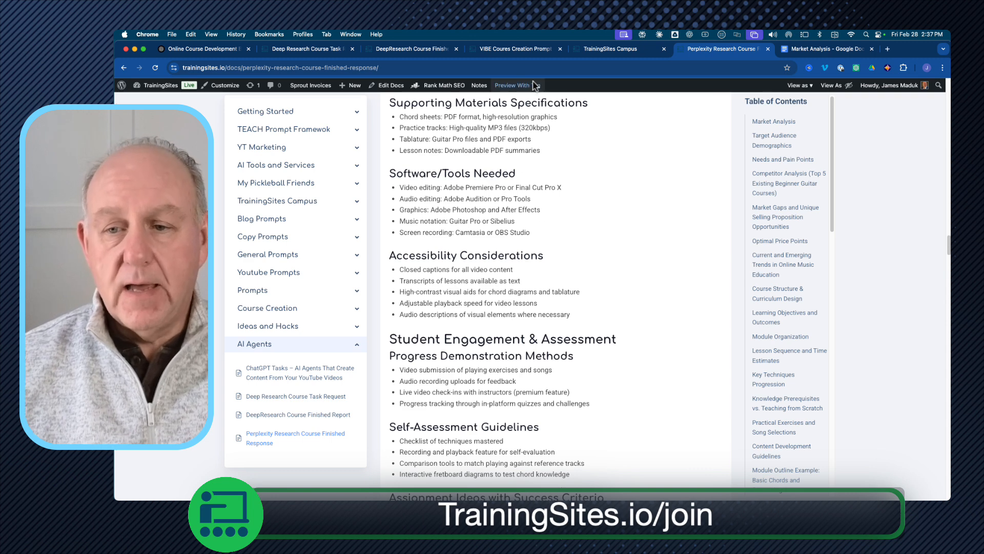
Copy the full prompt text from the VIBE course creation prompt page
{"action": "left_click", "coordinate": [527, 50]}
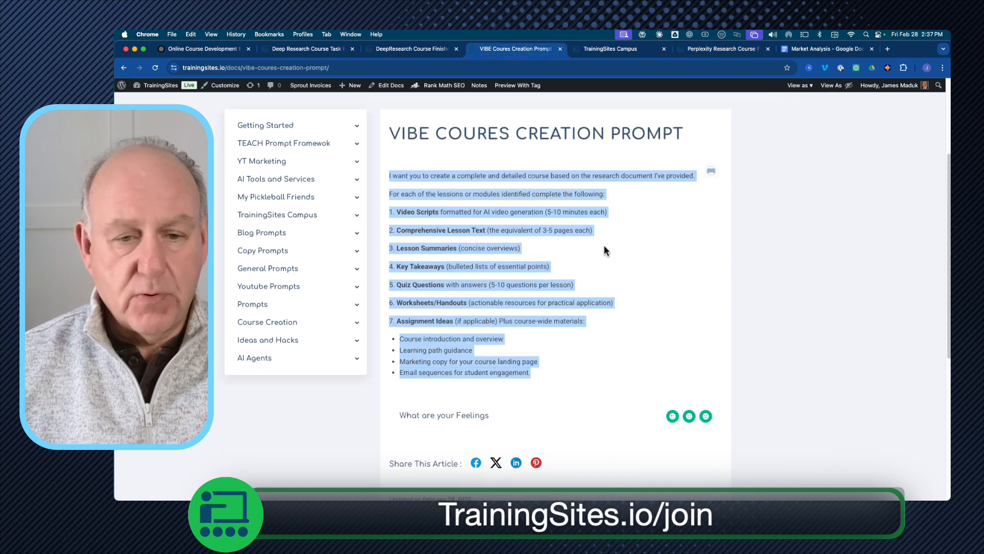
{"action": "left_click", "coordinate": [621, 200]}
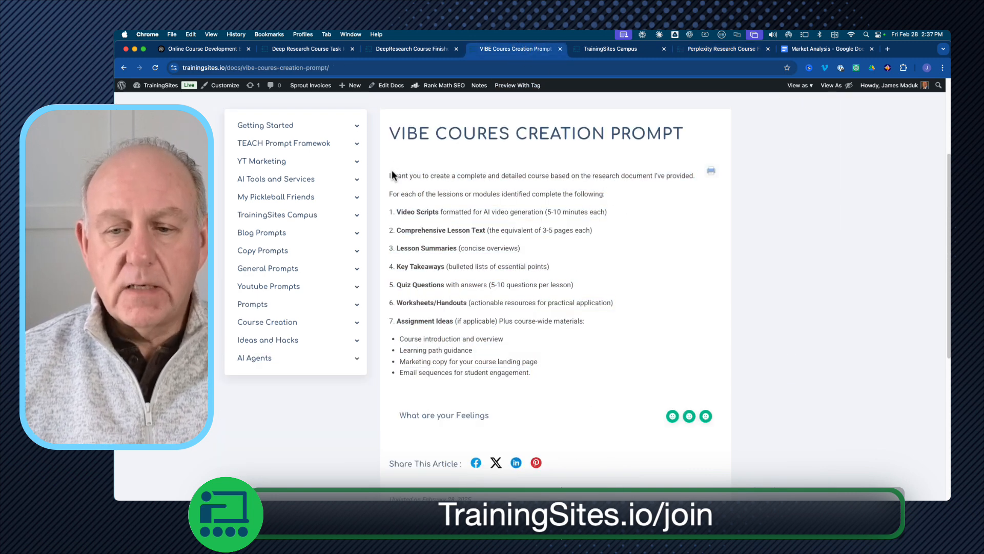
{"action": "left_click_drag", "start_coordinate": [390, 176], "coordinate": [582, 375]}
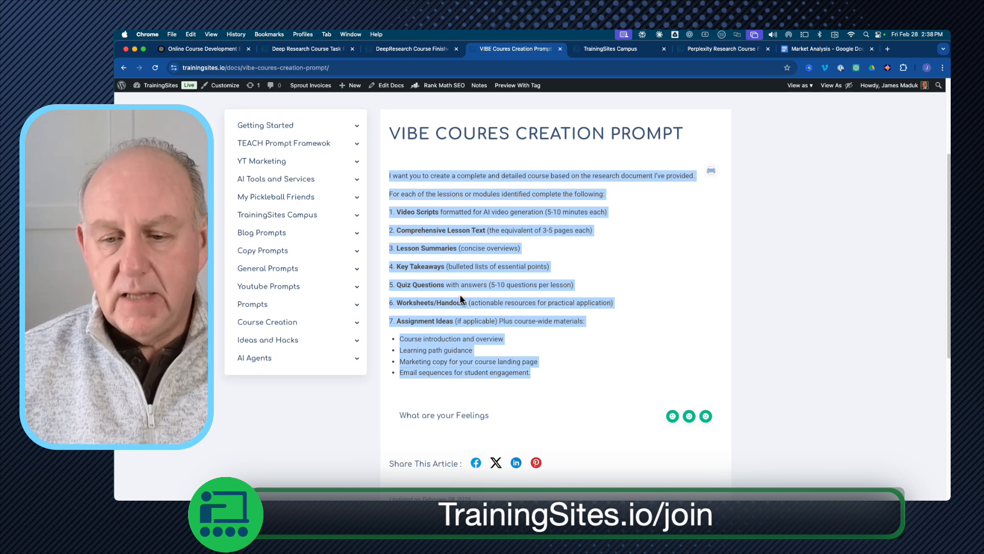
{"action": "right_click", "coordinate": [452, 174]}
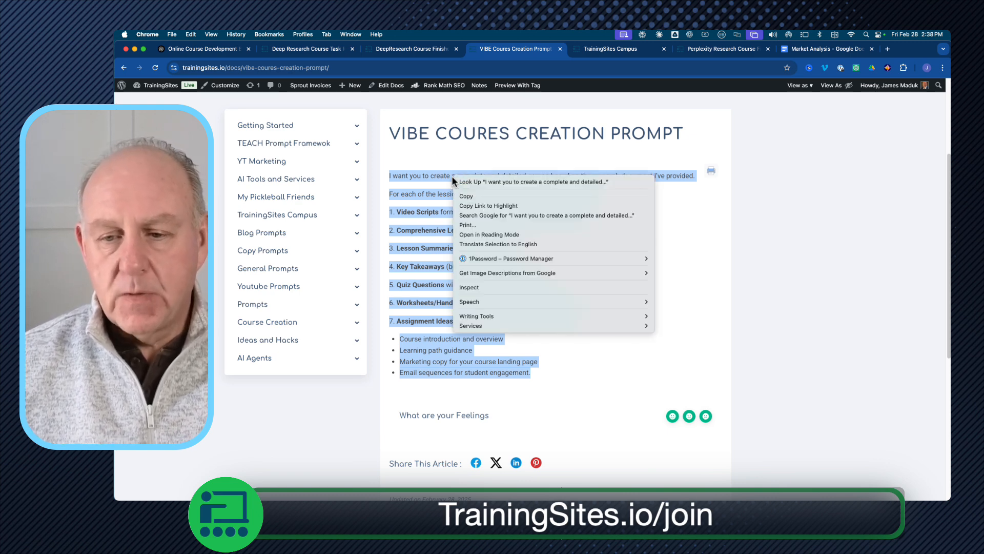
{"action": "left_click", "coordinate": [474, 197]}
Switch to Claude and go back to the original prompt in the Comprehensive Guitar Course Creation chat
{"action": "key", "text": "ctrl+Up"}
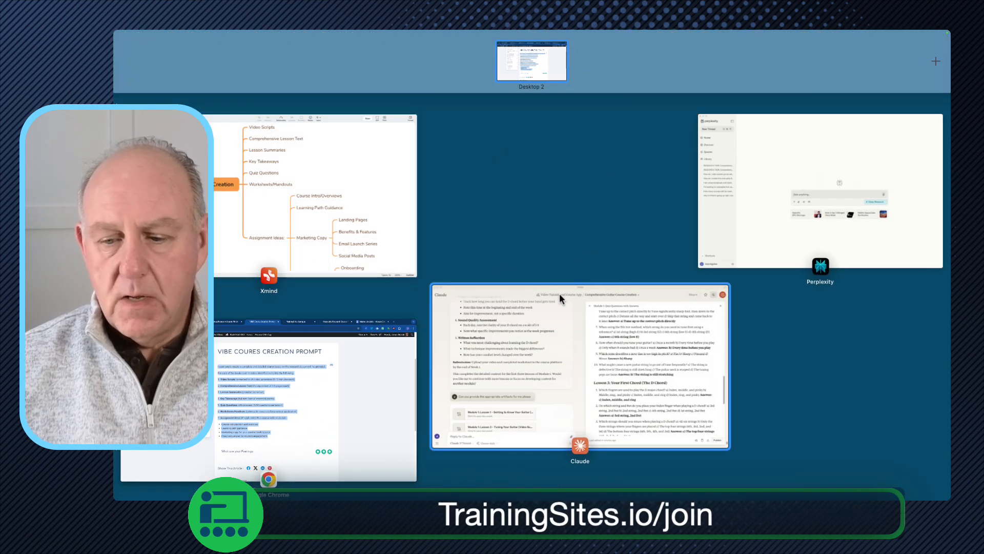
{"action": "left_click", "coordinate": [546, 342]}
{"action": "scroll", "coordinate": [472, 275], "scroll_direction": "up", "scroll_amount": 15}
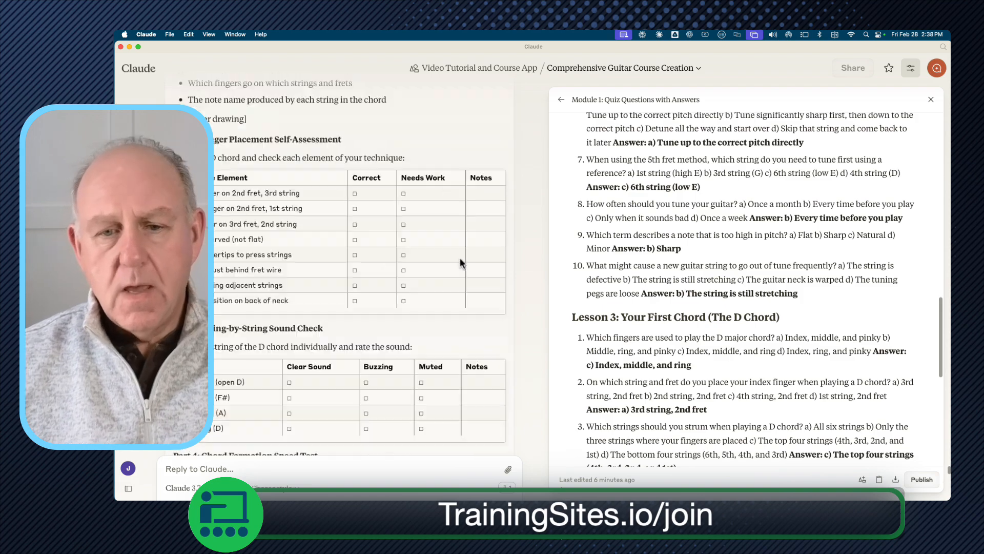
{"action": "scroll", "coordinate": [449, 248], "scroll_direction": "up", "scroll_amount": 15}
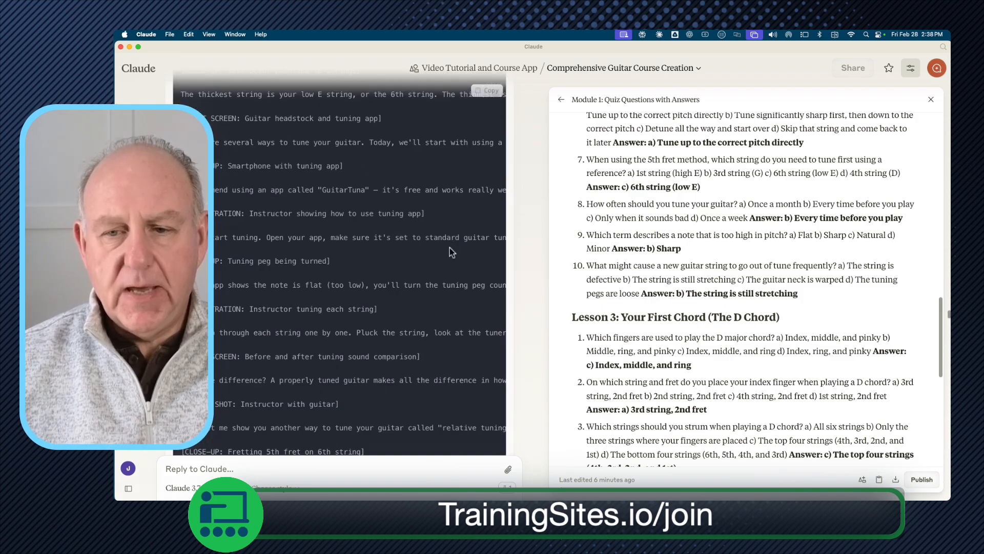
{"action": "scroll", "coordinate": [448, 245], "scroll_direction": "up", "scroll_amount": 20}
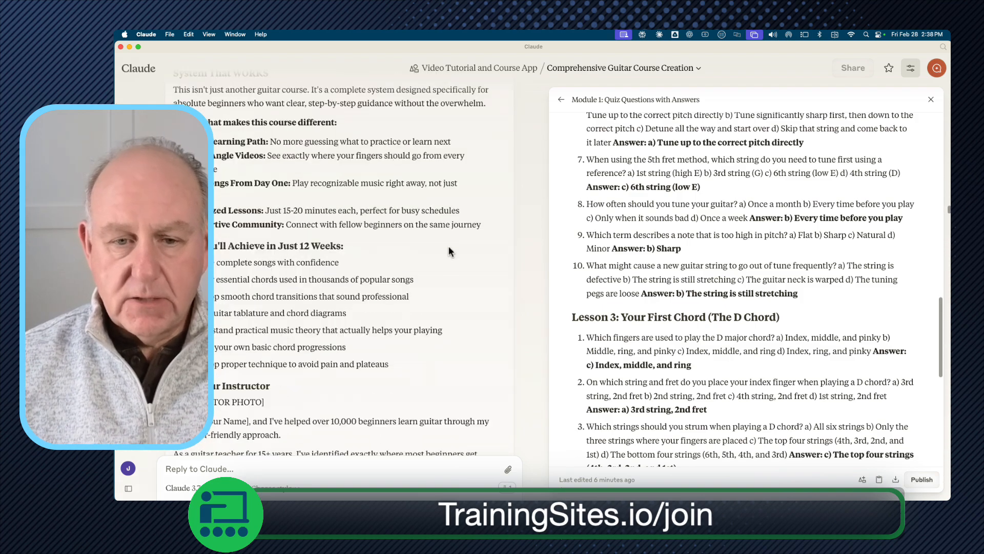
{"action": "scroll", "coordinate": [450, 246], "scroll_direction": "up", "scroll_amount": 20}
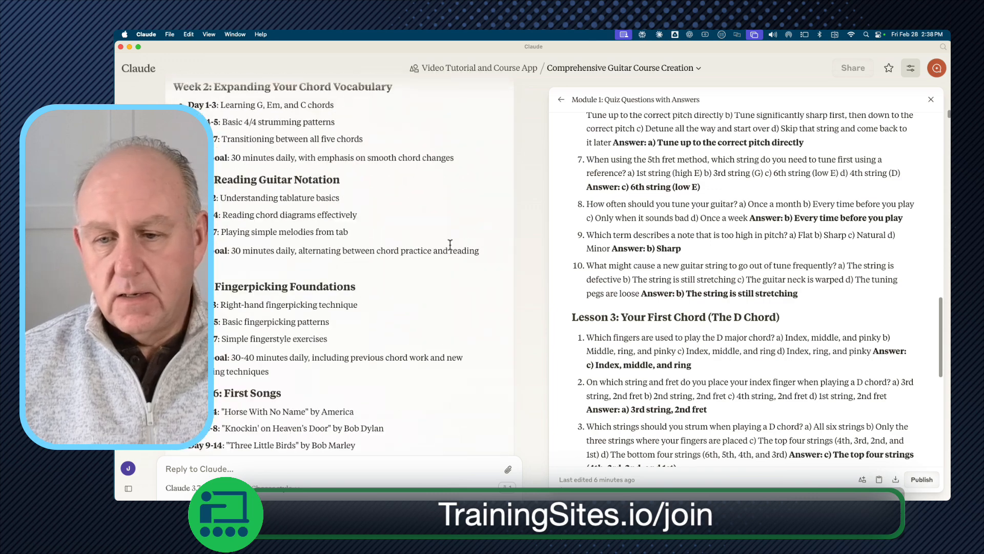
{"action": "scroll", "coordinate": [449, 244], "scroll_direction": "up", "scroll_amount": 15}
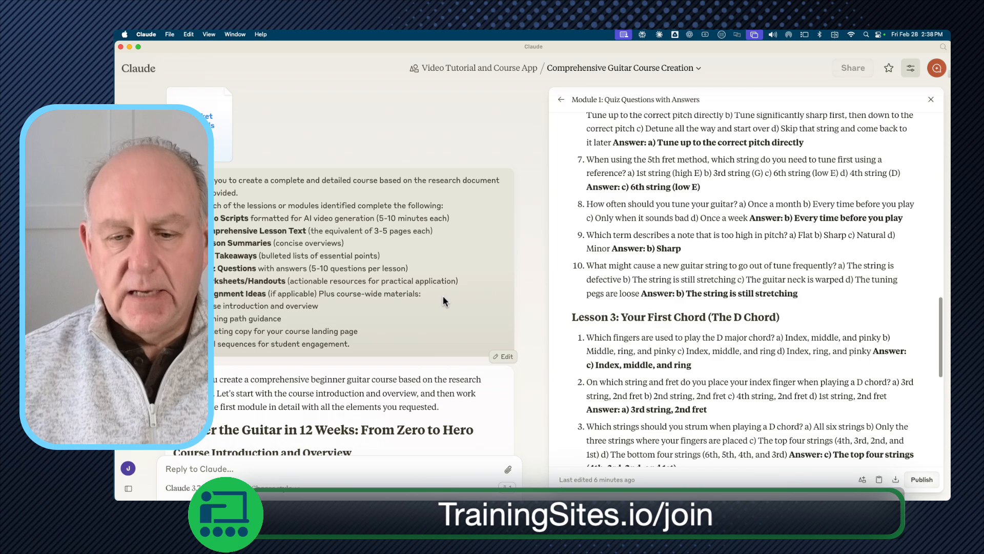
Examine the generated guitar course content, covering the overview text, week-by-week learning path and Module 1 lesson material
{"action": "scroll", "coordinate": [380, 316], "scroll_direction": "down", "scroll_amount": 15}
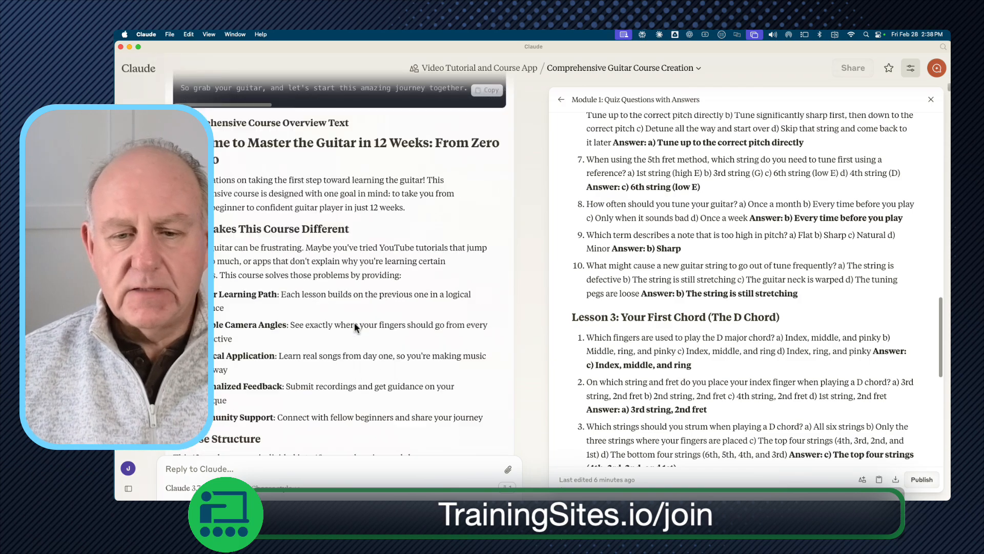
{"action": "scroll", "coordinate": [355, 322], "scroll_direction": "down", "scroll_amount": 15}
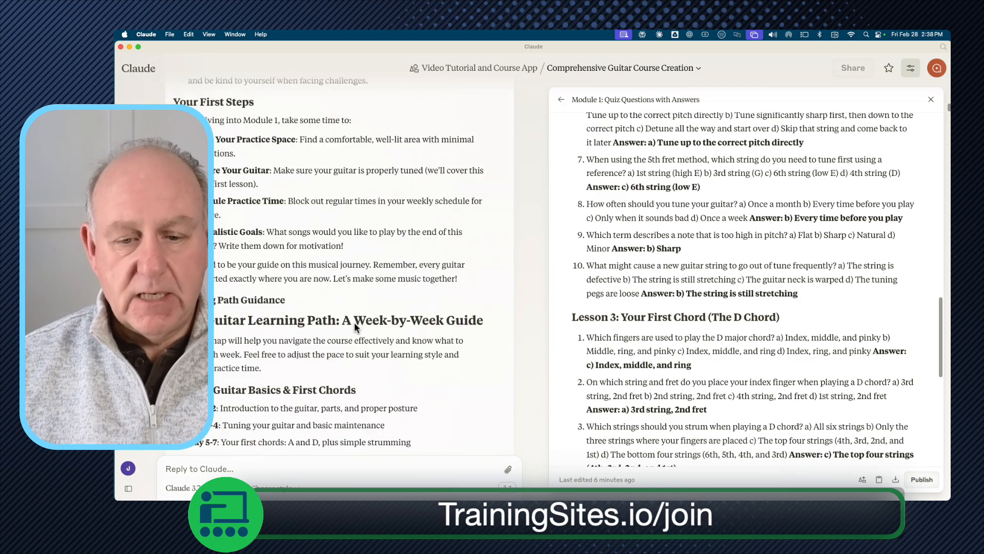
{"action": "scroll", "coordinate": [355, 322], "scroll_direction": "down", "scroll_amount": 15}
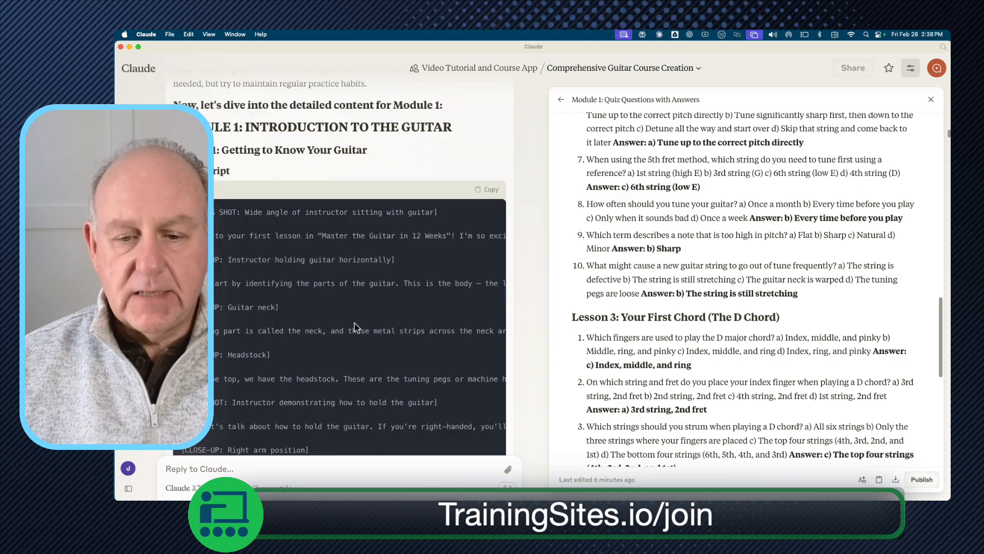
{"action": "scroll", "coordinate": [354, 327], "scroll_direction": "down", "scroll_amount": 15}
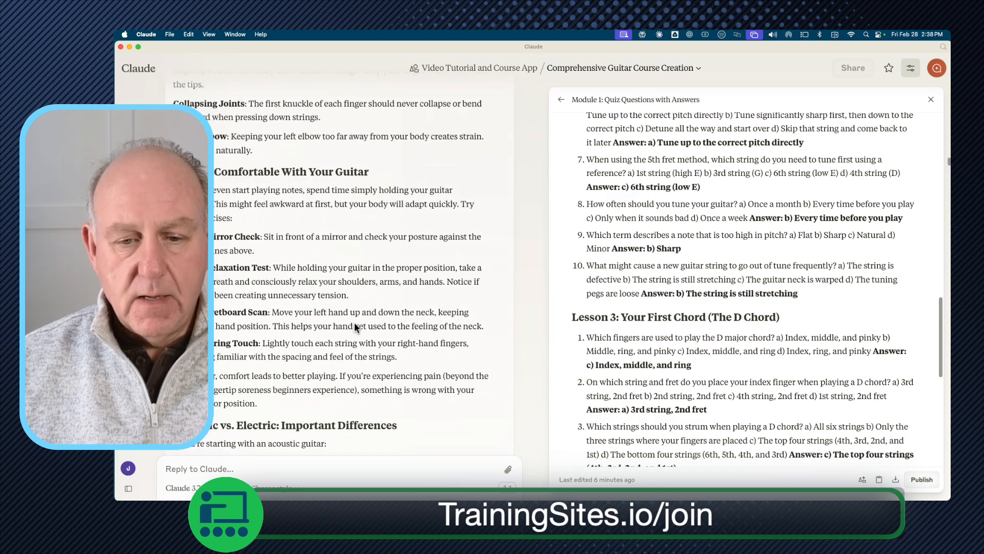
{"action": "scroll", "coordinate": [355, 327], "scroll_direction": "down", "scroll_amount": 8}
{"action": "scroll", "coordinate": [355, 326], "scroll_direction": "up", "scroll_amount": 20}
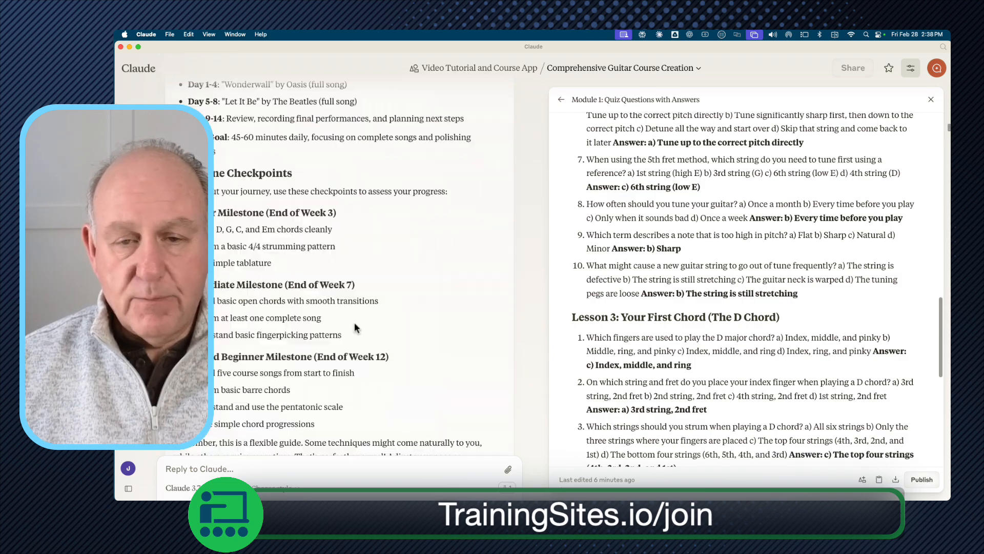
{"action": "scroll", "coordinate": [354, 326], "scroll_direction": "up", "scroll_amount": 10}
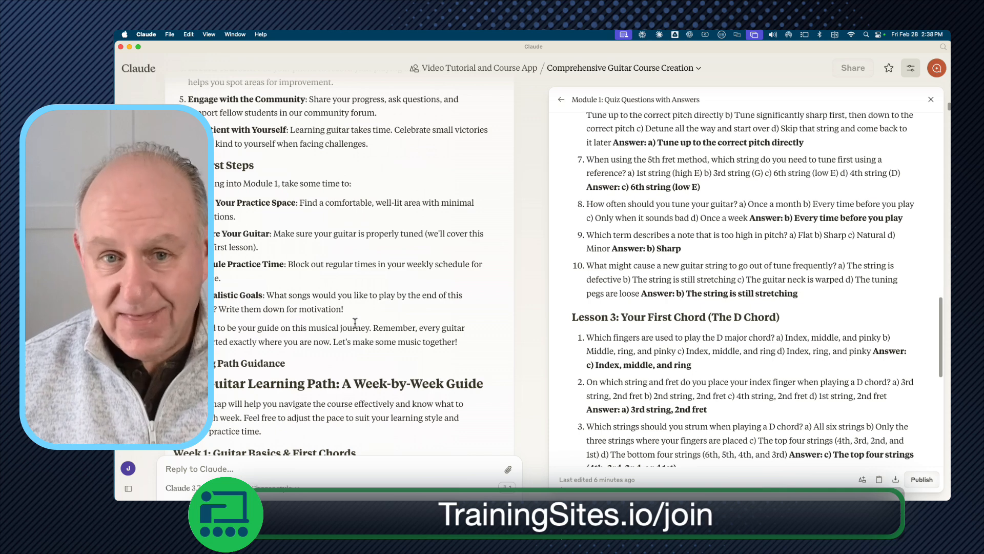
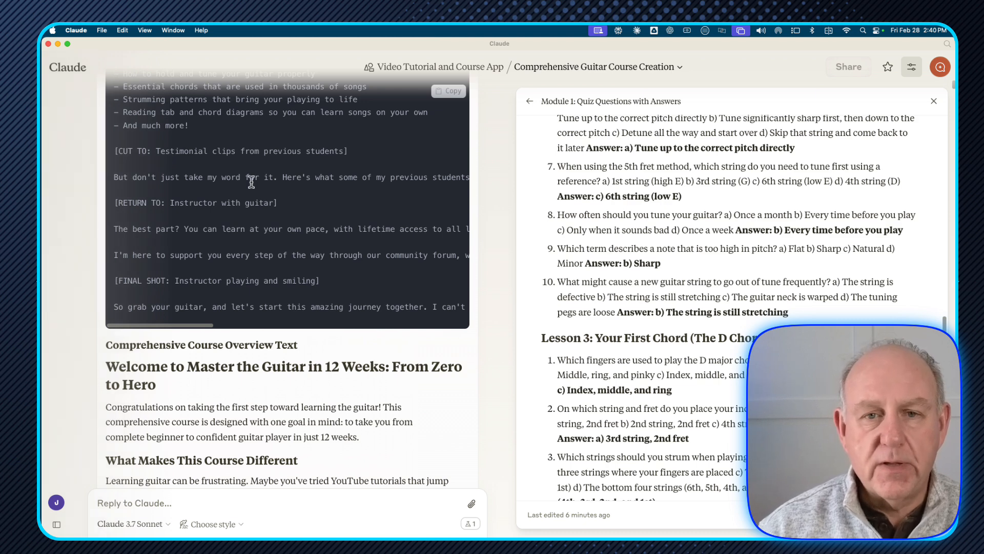
Read the Comprehensive Course Overview Text, including what makes the course different and the course structure
{"action": "scroll", "coordinate": [279, 216], "scroll_direction": "down", "scroll_amount": 2}
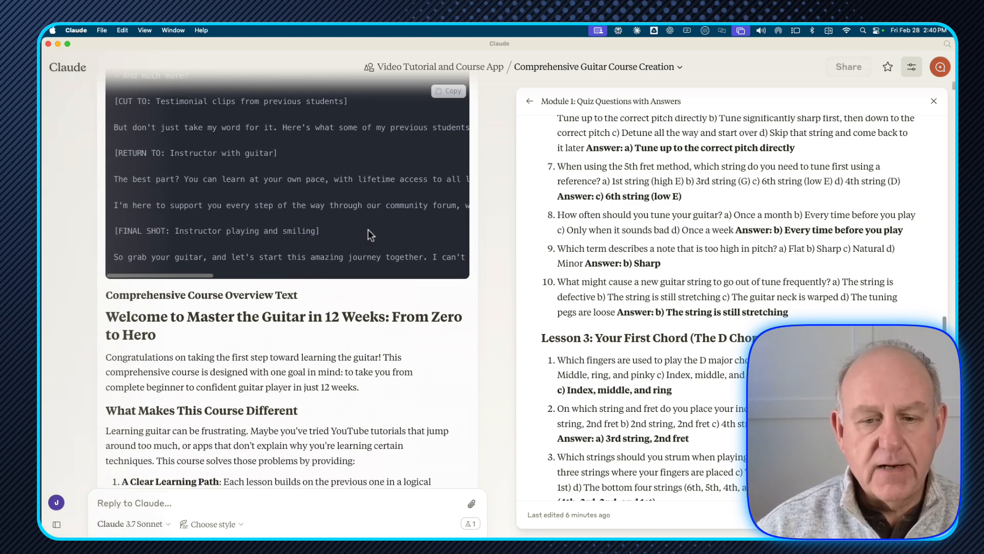
{"action": "scroll", "coordinate": [308, 230], "scroll_direction": "down", "scroll_amount": 3}
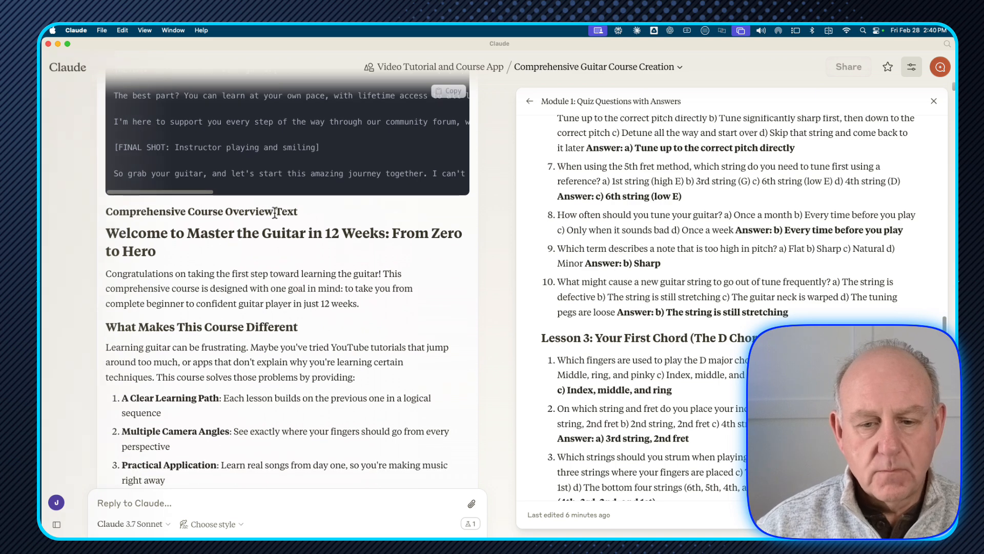
{"action": "scroll", "coordinate": [296, 289], "scroll_direction": "down", "scroll_amount": 1}
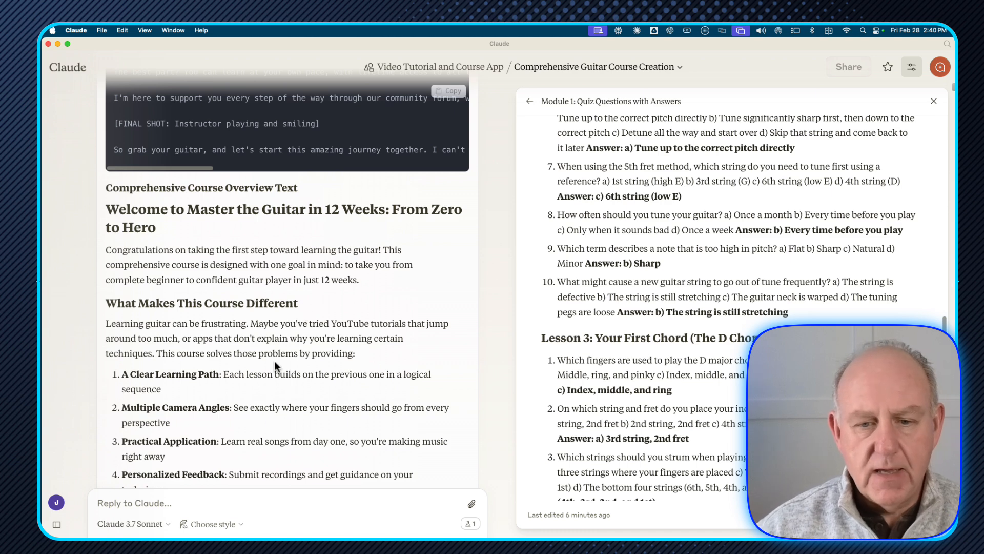
{"action": "scroll", "coordinate": [243, 255], "scroll_direction": "down", "scroll_amount": 2}
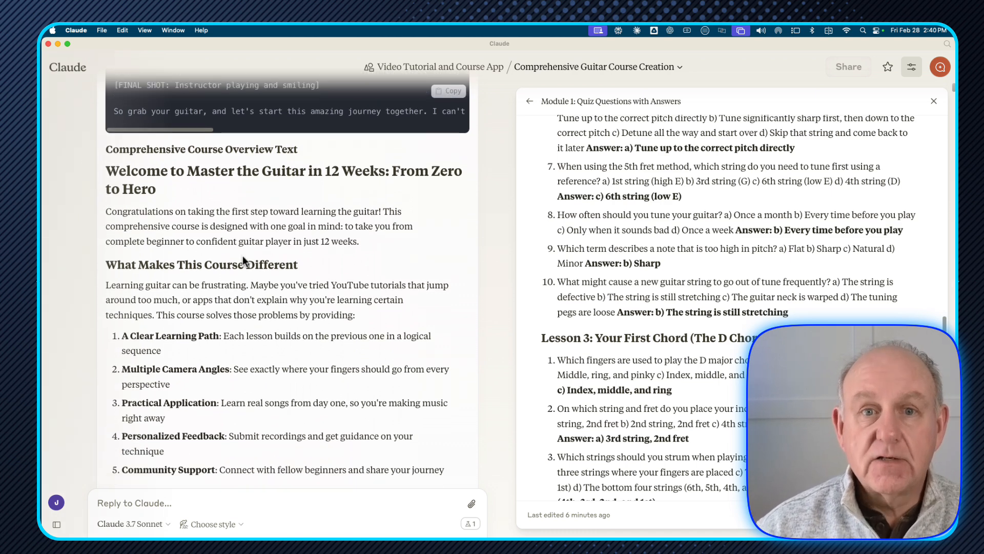
{"action": "scroll", "coordinate": [214, 271], "scroll_direction": "down", "scroll_amount": 8}
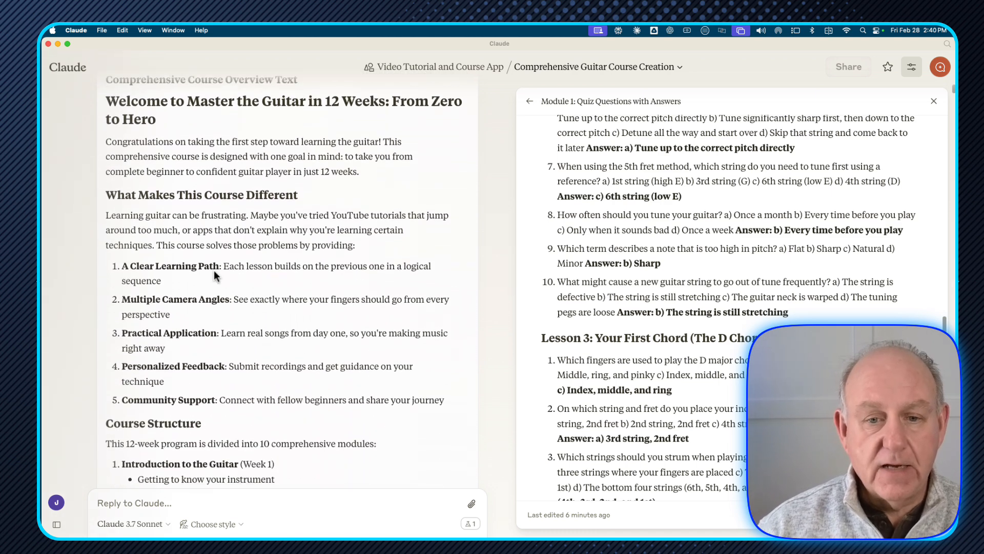
Review the 10-module course structure and the tips on getting the most out of the course
{"action": "scroll", "coordinate": [214, 269], "scroll_direction": "down", "scroll_amount": 10}
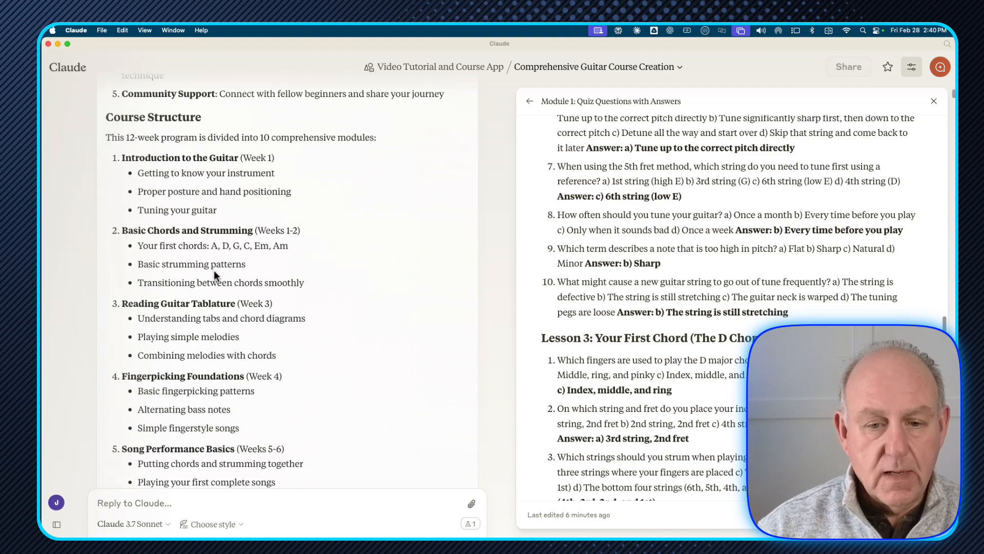
{"action": "scroll", "coordinate": [284, 263], "scroll_direction": "down", "scroll_amount": 18}
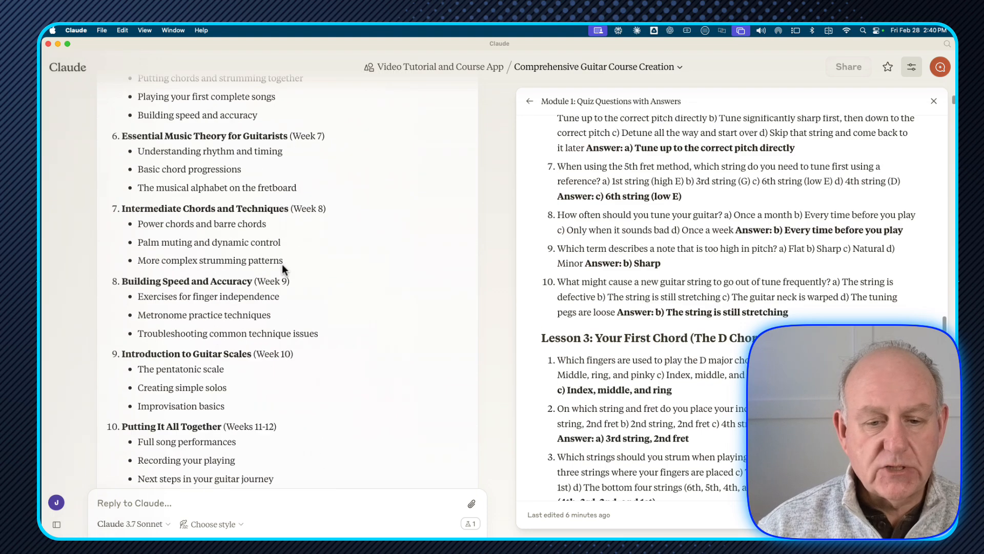
{"action": "scroll", "coordinate": [282, 269], "scroll_direction": "down", "scroll_amount": 11}
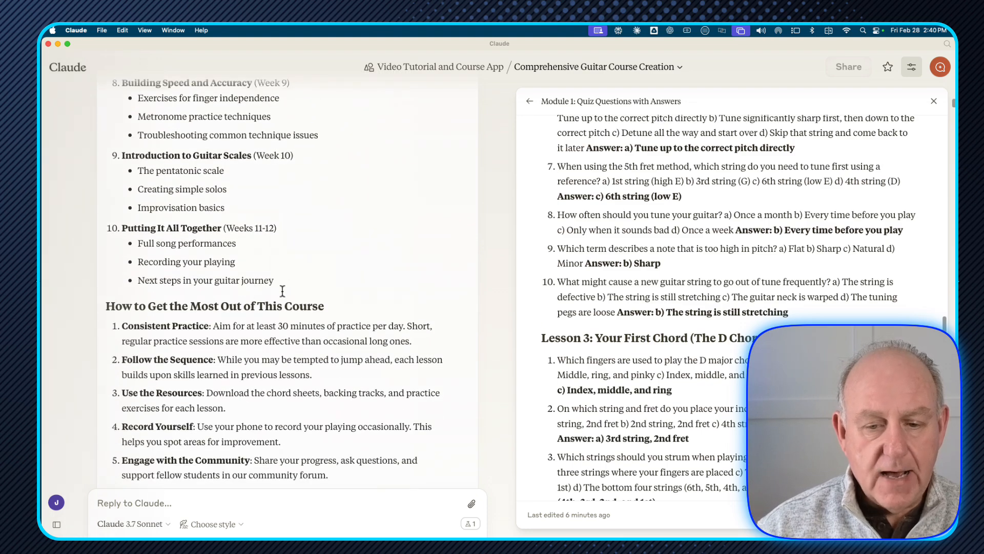
{"action": "scroll", "coordinate": [275, 303], "scroll_direction": "down", "scroll_amount": 13}
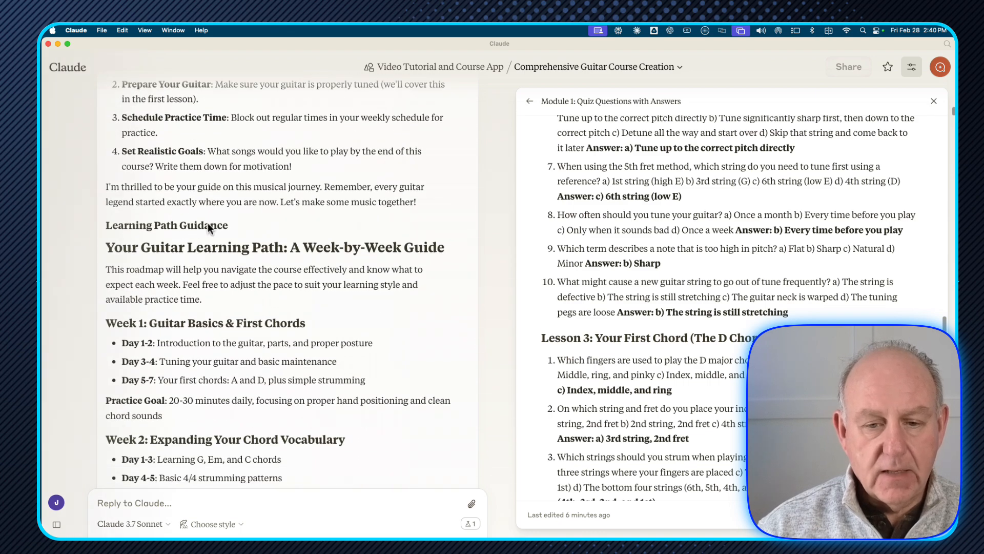
Review the week-by-week guitar learning path from Week 1 to Weeks 11-12, including the practice goals and milestone checkpoints
{"action": "scroll", "coordinate": [256, 266], "scroll_direction": "down", "scroll_amount": 2}
{"action": "scroll", "coordinate": [241, 276], "scroll_direction": "down", "scroll_amount": 18}
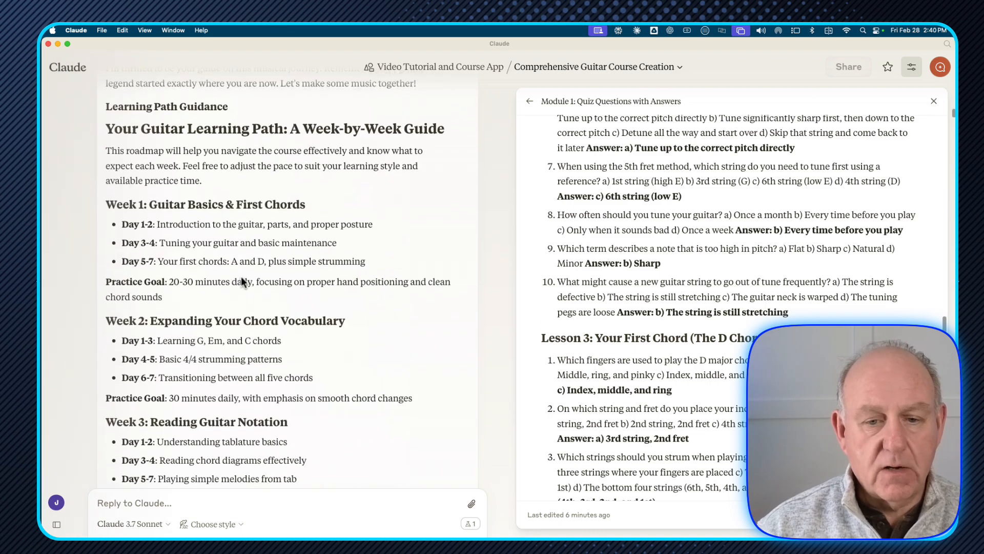
{"action": "scroll", "coordinate": [241, 277], "scroll_direction": "down", "scroll_amount": 1}
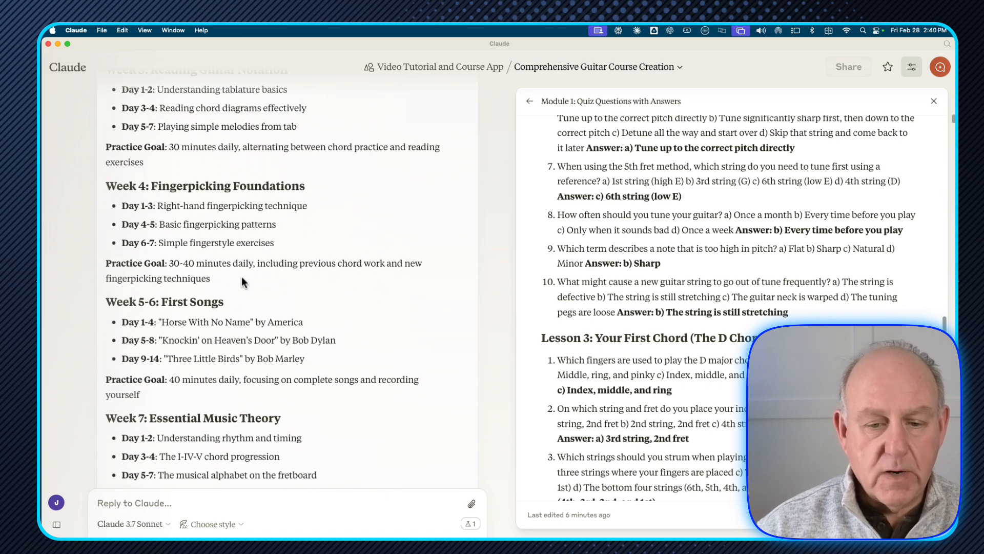
{"action": "scroll", "coordinate": [241, 277], "scroll_direction": "down", "scroll_amount": 3}
{"action": "scroll", "coordinate": [241, 276], "scroll_direction": "down", "scroll_amount": 20}
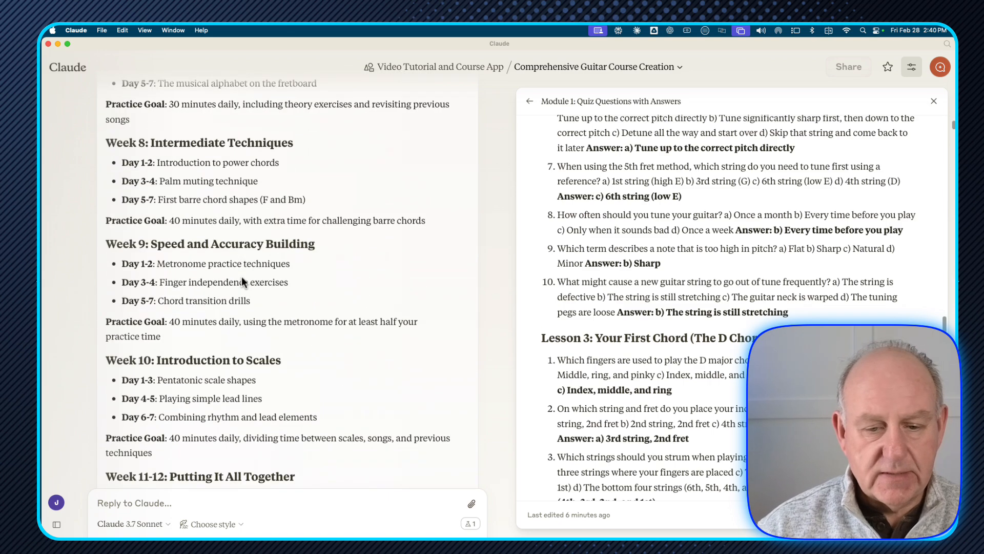
{"action": "scroll", "coordinate": [241, 276], "scroll_direction": "down", "scroll_amount": 4}
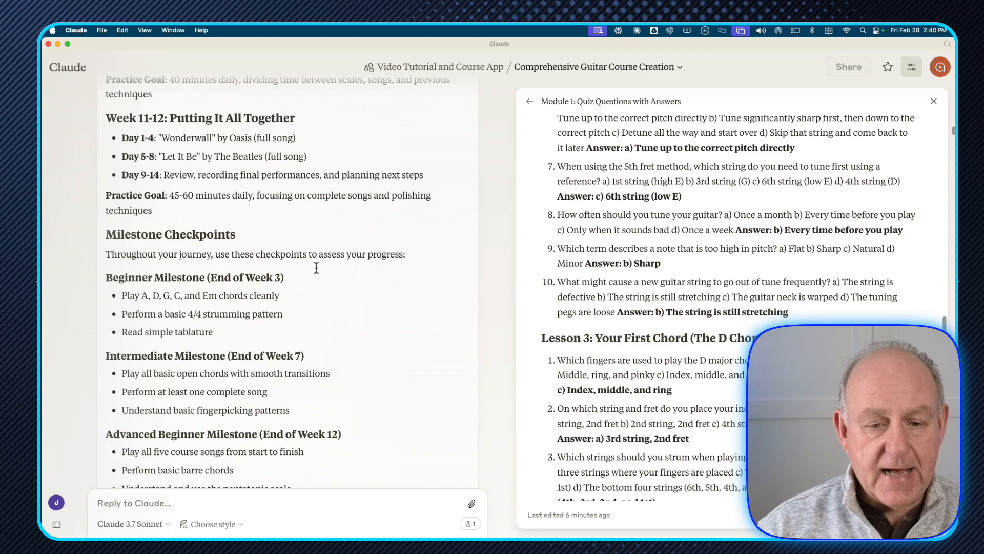
{"action": "scroll", "coordinate": [292, 272], "scroll_direction": "down", "scroll_amount": 20}
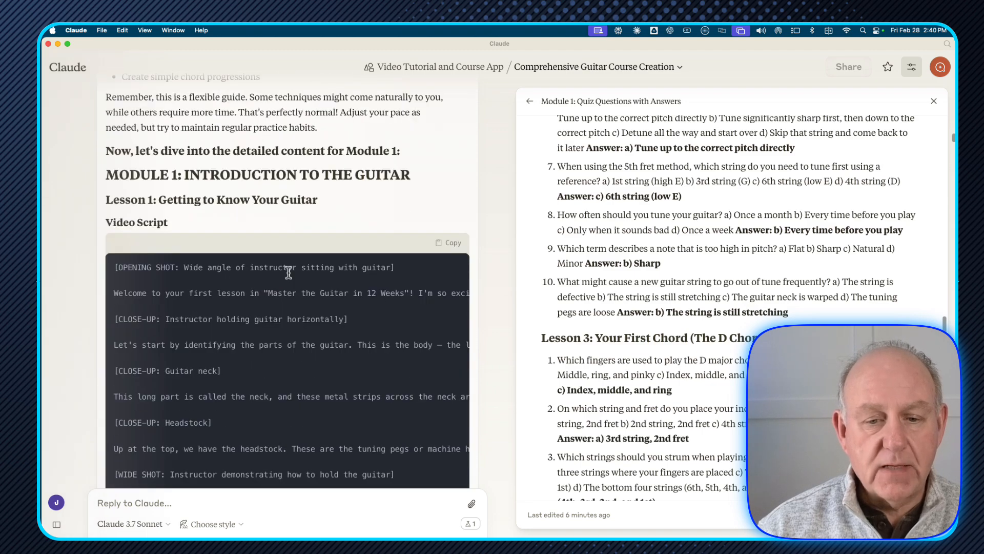
Highlight the Module 1: Introduction to the Guitar heading and read through the Lesson 1 video script
{"action": "left_click", "coordinate": [243, 177]}
{"action": "triple_click", "coordinate": [243, 176]}
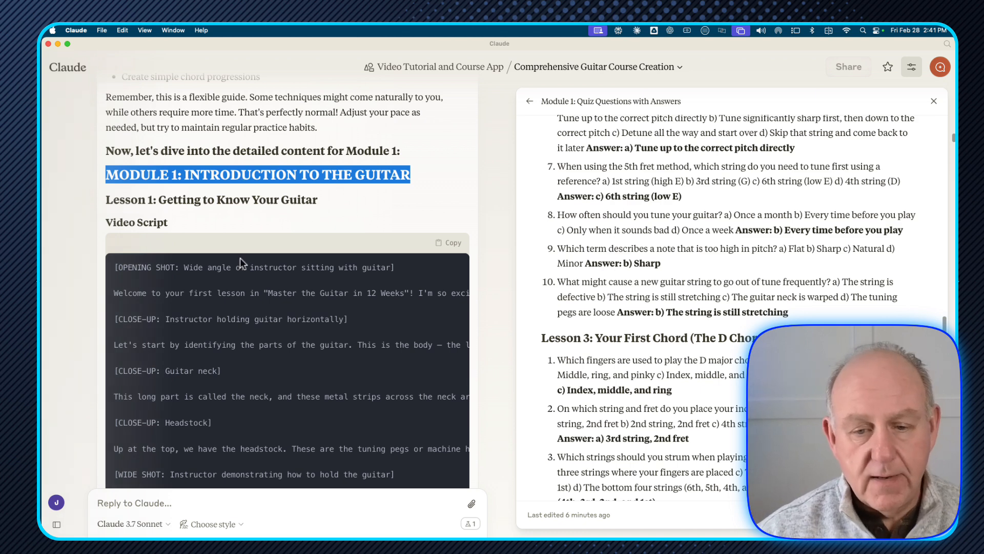
{"action": "scroll", "coordinate": [256, 334], "scroll_direction": "down", "scroll_amount": 3}
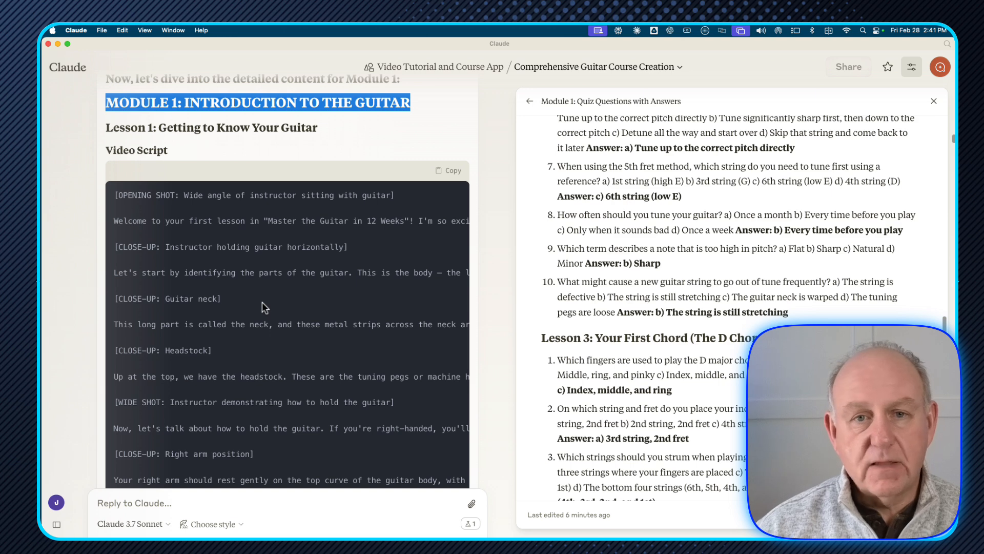
{"action": "scroll", "coordinate": [352, 369], "scroll_direction": "down", "scroll_amount": 1}
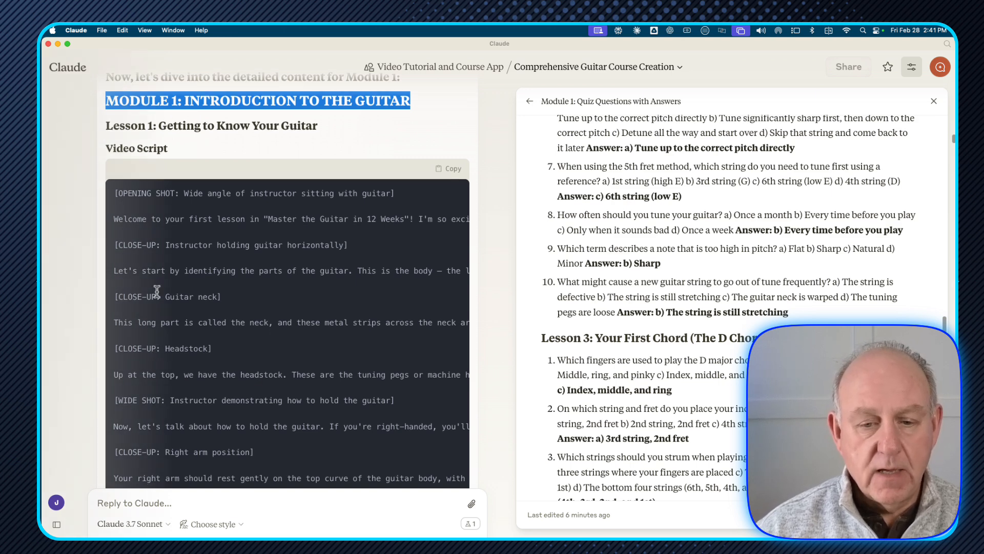
{"action": "scroll", "coordinate": [192, 361], "scroll_direction": "down", "scroll_amount": 3}
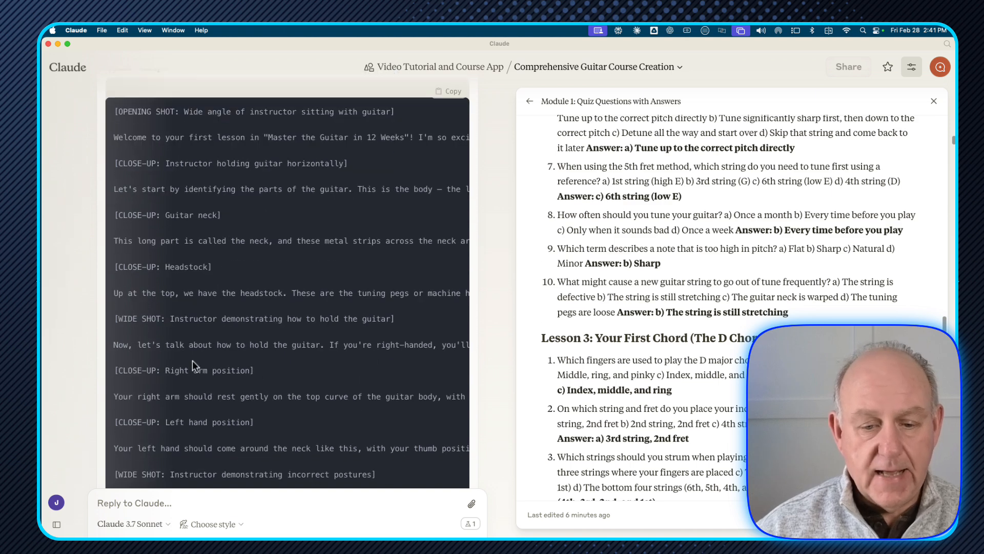
{"action": "scroll", "coordinate": [250, 349], "scroll_direction": "down", "scroll_amount": 5}
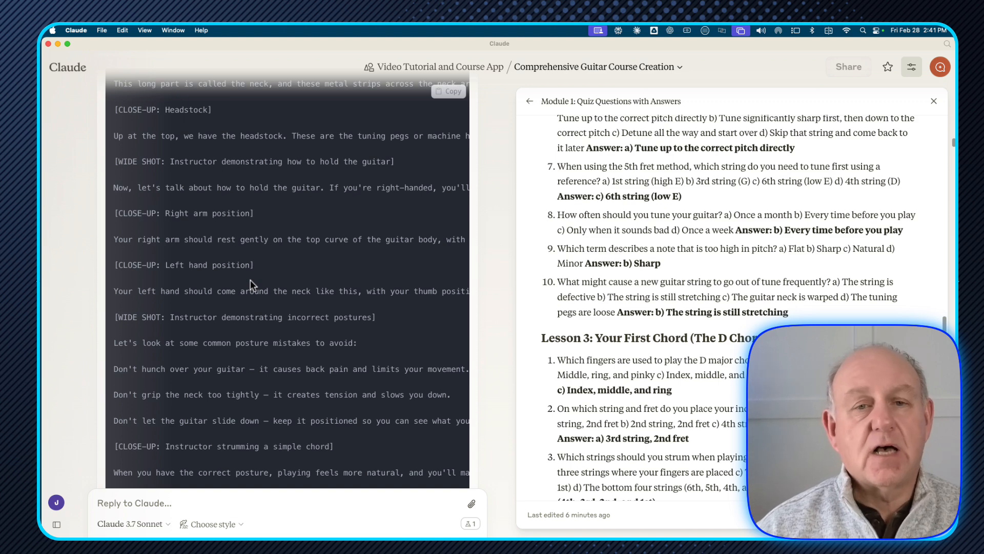
{"action": "scroll", "coordinate": [271, 277], "scroll_direction": "down", "scroll_amount": 5}
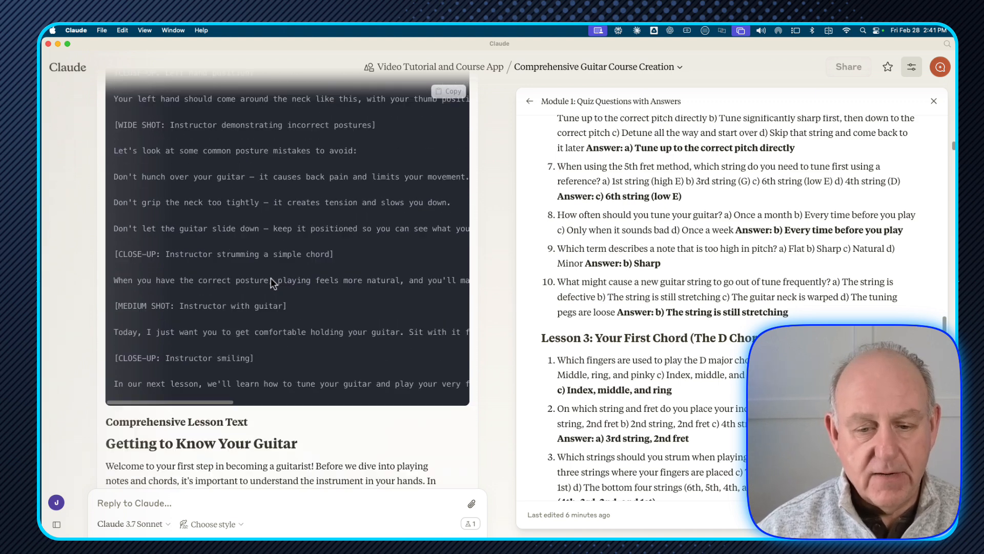
Read the Lesson 1 comprehensive text, highlighting its opening and covering the guitar's anatomy and proper holding technique
{"action": "scroll", "coordinate": [271, 278], "scroll_direction": "down", "scroll_amount": 3}
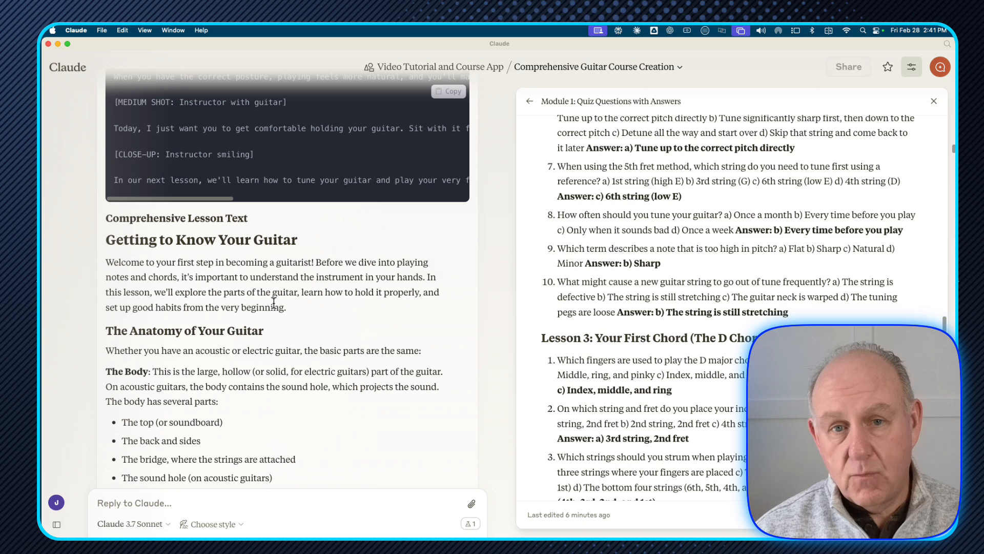
{"action": "scroll", "coordinate": [323, 310], "scroll_direction": "down", "scroll_amount": 1}
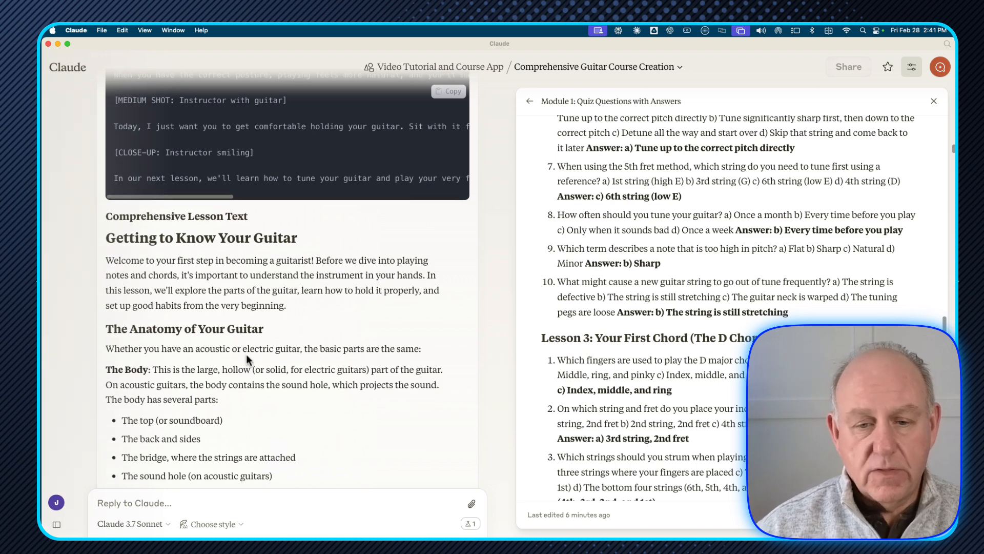
{"action": "scroll", "coordinate": [245, 353], "scroll_direction": "down", "scroll_amount": 1}
{"action": "triple_click", "coordinate": [154, 241]}
{"action": "left_click_drag", "start_coordinate": [153, 241], "coordinate": [285, 371]}
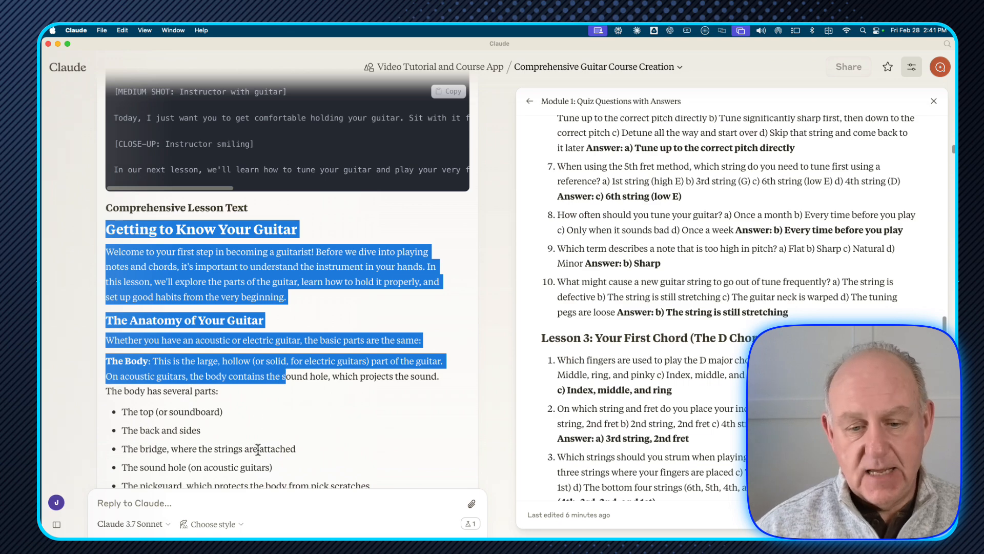
{"action": "scroll", "coordinate": [274, 362], "scroll_direction": "down", "scroll_amount": 5}
{"action": "scroll", "coordinate": [273, 361], "scroll_direction": "down", "scroll_amount": 3}
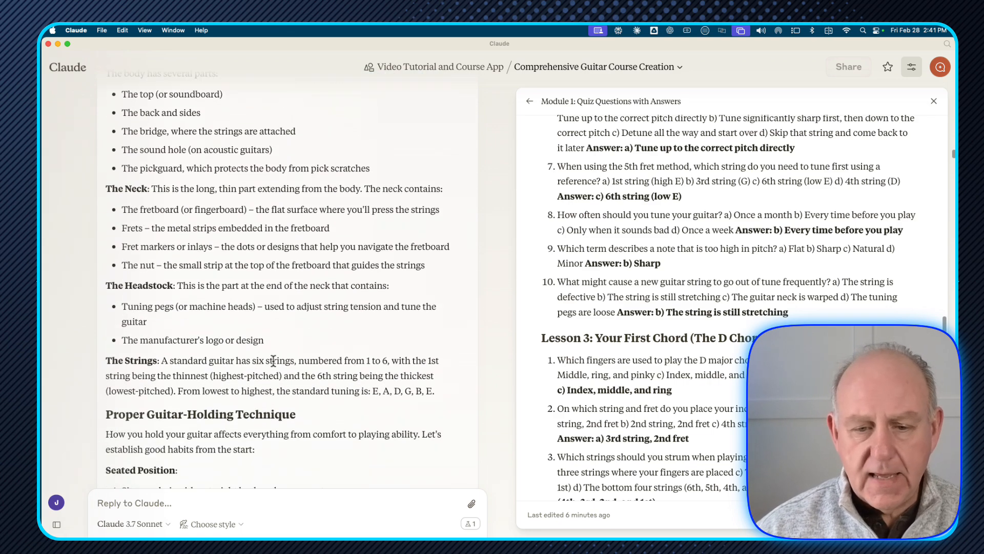
{"action": "scroll", "coordinate": [274, 361], "scroll_direction": "down", "scroll_amount": 3}
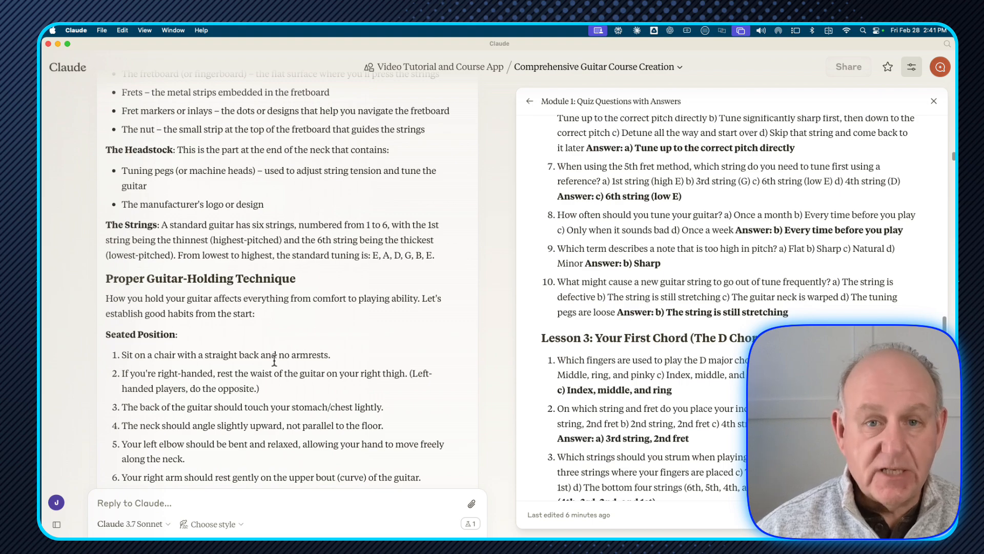
{"action": "scroll", "coordinate": [274, 360], "scroll_direction": "down", "scroll_amount": 4}
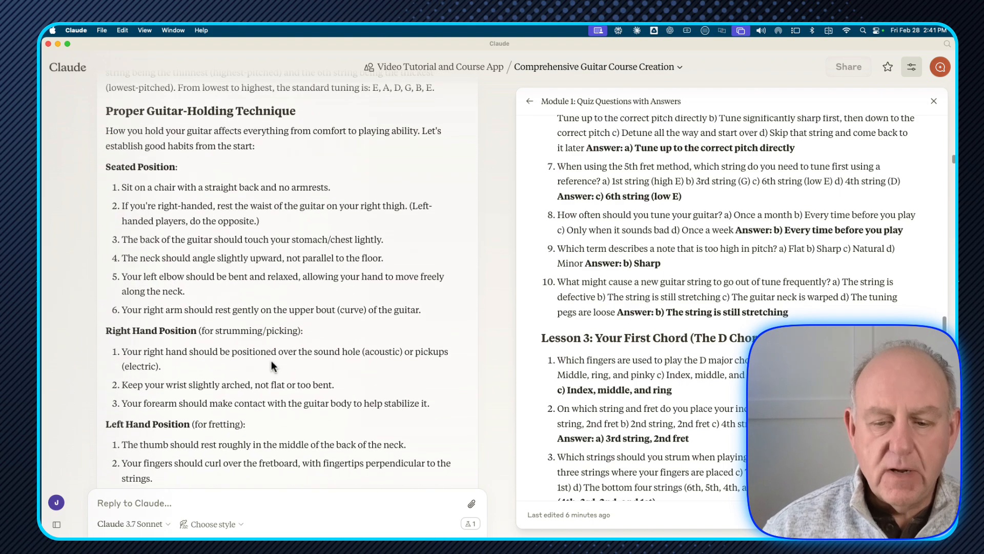
Read the lesson sections on posture mistakes, comfort exercises, acoustic versus electric differences, guitar care and the first assignment
{"action": "scroll", "coordinate": [271, 361], "scroll_direction": "down", "scroll_amount": 4}
{"action": "scroll", "coordinate": [271, 361], "scroll_direction": "down", "scroll_amount": 9}
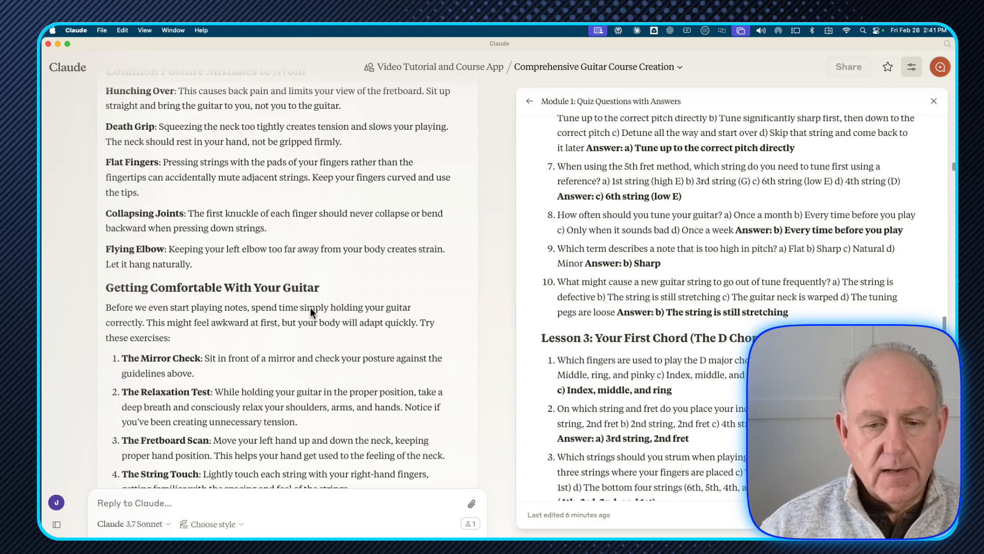
{"action": "scroll", "coordinate": [287, 343], "scroll_direction": "down", "scroll_amount": 6}
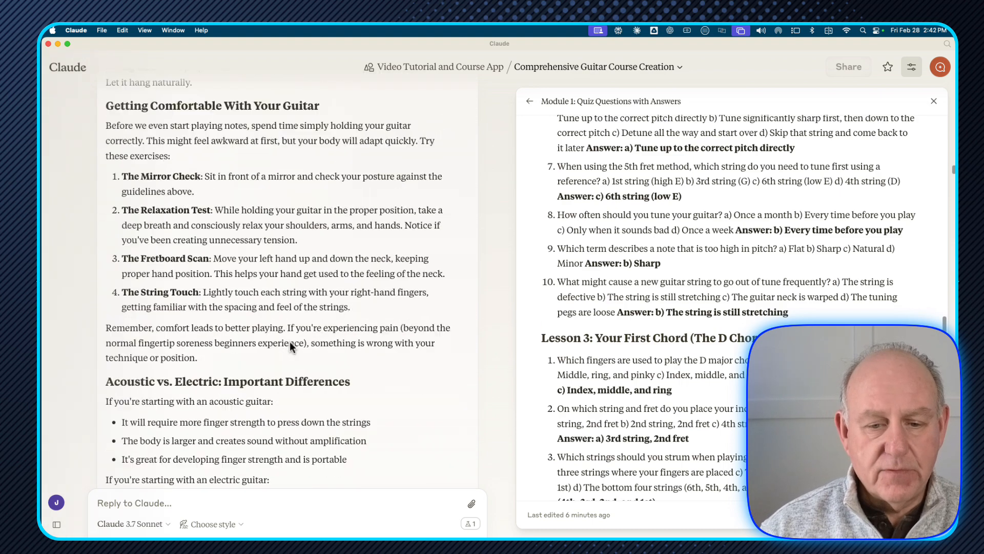
{"action": "scroll", "coordinate": [230, 349], "scroll_direction": "down", "scroll_amount": 3}
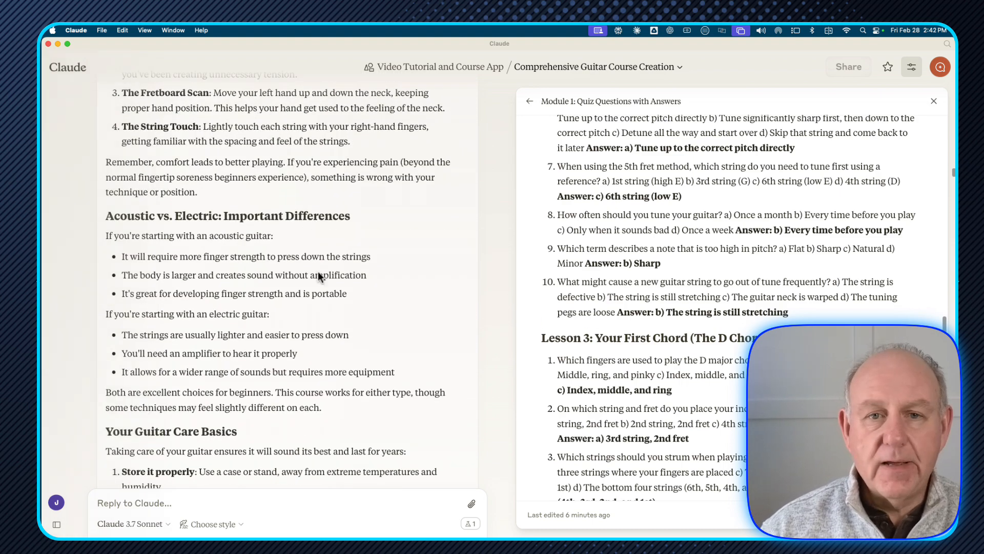
{"action": "scroll", "coordinate": [326, 241], "scroll_direction": "down", "scroll_amount": 8}
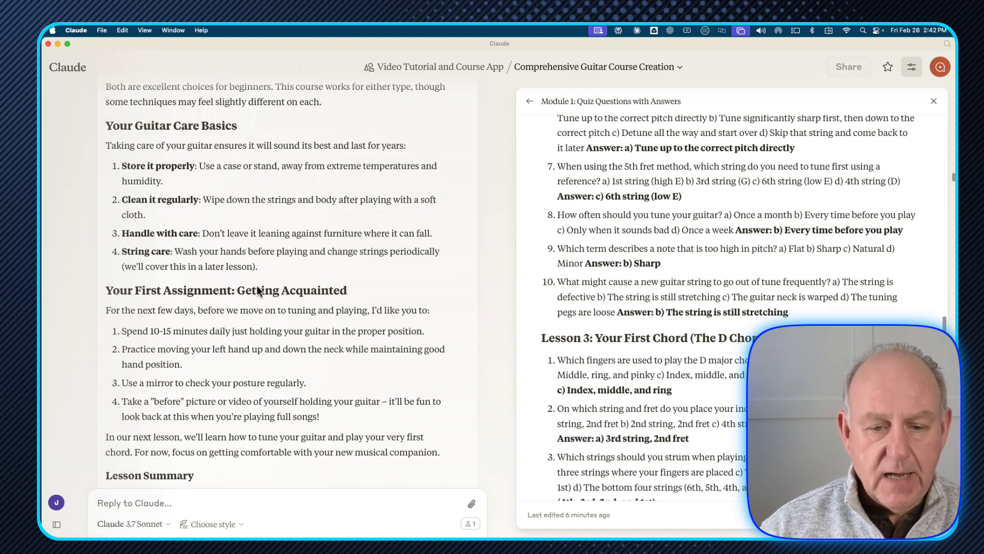
Review the Lesson 1 summary, key takeaways and quiz questions with their answers
{"action": "scroll", "coordinate": [258, 291], "scroll_direction": "down", "scroll_amount": 9}
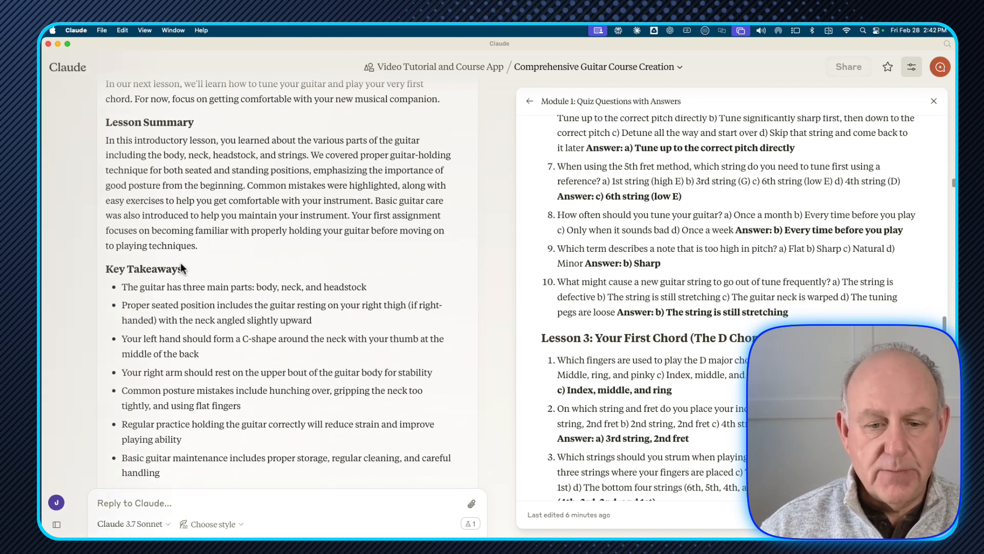
{"action": "scroll", "coordinate": [209, 346], "scroll_direction": "down", "scroll_amount": 6}
{"action": "scroll", "coordinate": [209, 348], "scroll_direction": "down", "scroll_amount": 5}
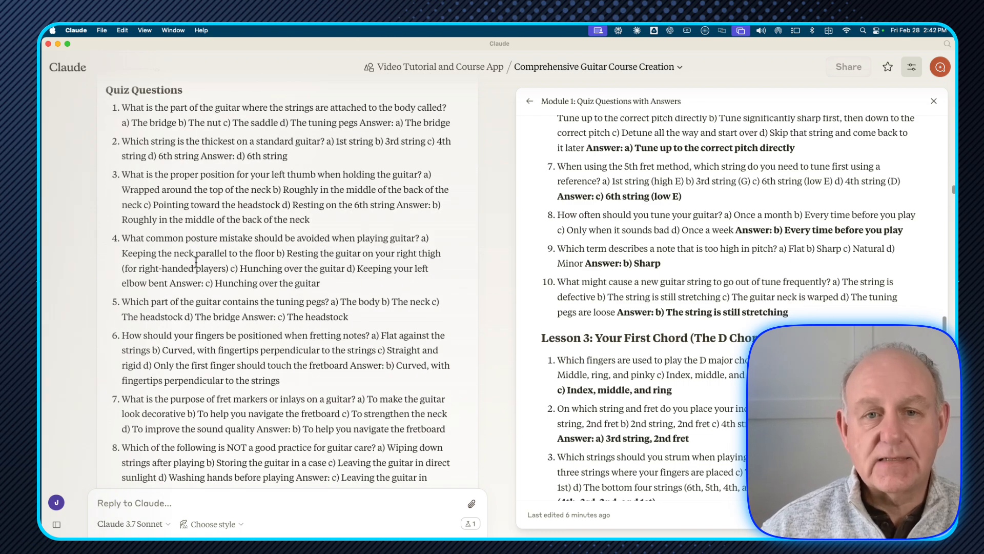
{"action": "scroll", "coordinate": [224, 277], "scroll_direction": "down", "scroll_amount": 4}
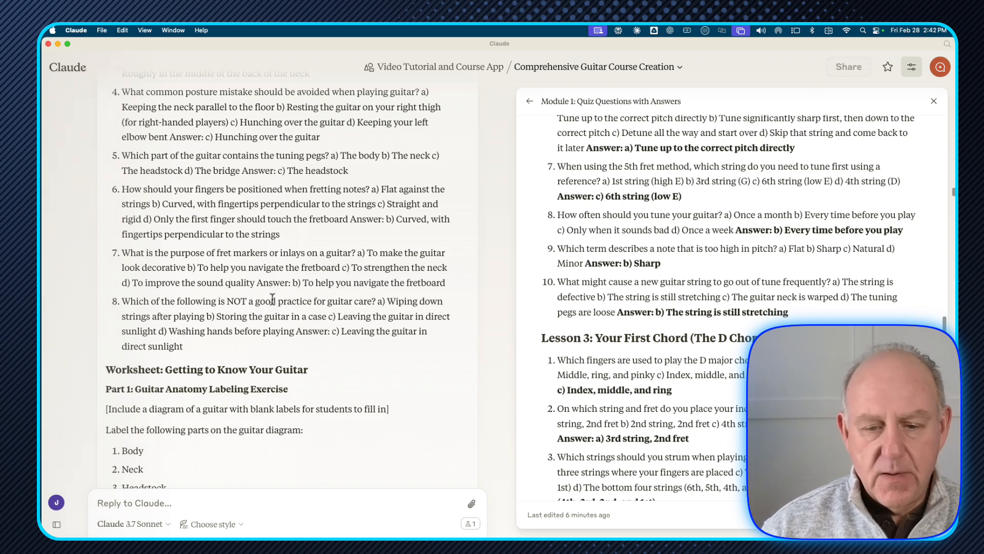
Review the Getting to Know Your Guitar worksheet and the assignment that follows it, up to the submission instructions
{"action": "scroll", "coordinate": [272, 303], "scroll_direction": "down", "scroll_amount": 5}
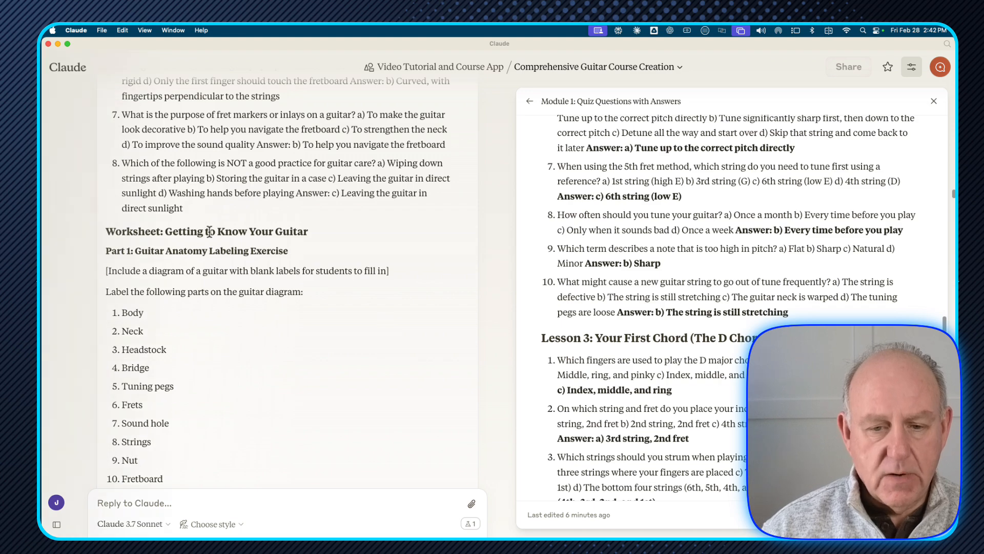
{"action": "scroll", "coordinate": [264, 297], "scroll_direction": "down", "scroll_amount": 10}
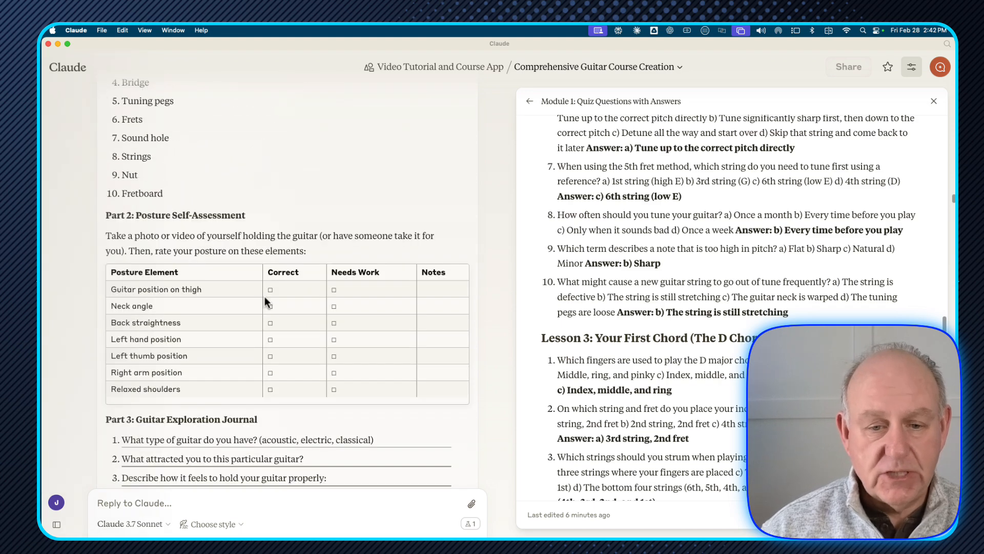
{"action": "scroll", "coordinate": [265, 300], "scroll_direction": "down", "scroll_amount": 13}
{"action": "scroll", "coordinate": [265, 302], "scroll_direction": "down", "scroll_amount": 20}
{"action": "scroll", "coordinate": [243, 276], "scroll_direction": "down", "scroll_amount": 6}
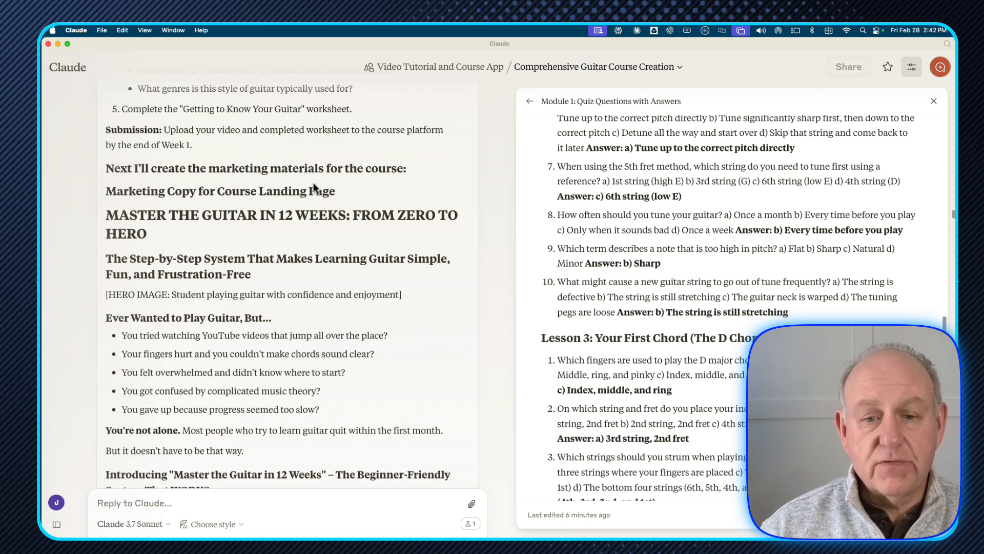
Read the landing page copy from the headline through the course differences, 12-week achievements and instructor introduction
{"action": "scroll", "coordinate": [141, 237], "scroll_direction": "down", "scroll_amount": 3}
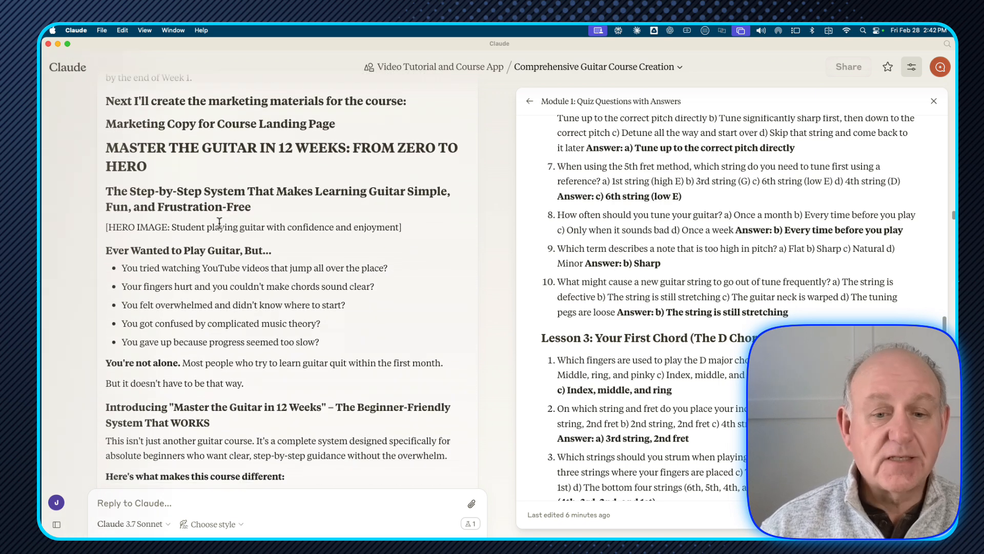
{"action": "scroll", "coordinate": [219, 225], "scroll_direction": "down", "scroll_amount": 5}
{"action": "scroll", "coordinate": [211, 198], "scroll_direction": "down", "scroll_amount": 3}
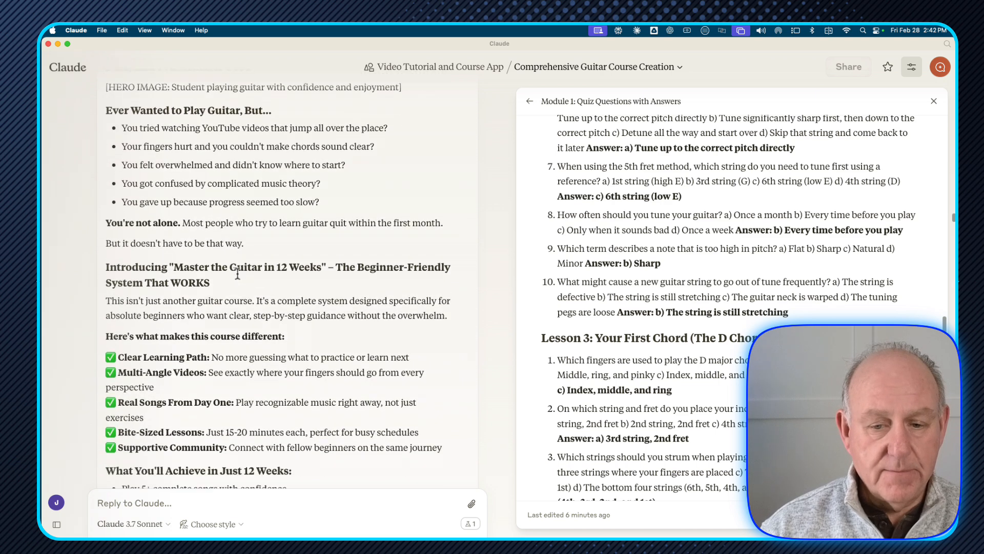
{"action": "scroll", "coordinate": [272, 248], "scroll_direction": "down", "scroll_amount": 3}
{"action": "scroll", "coordinate": [272, 248], "scroll_direction": "down", "scroll_amount": 3}
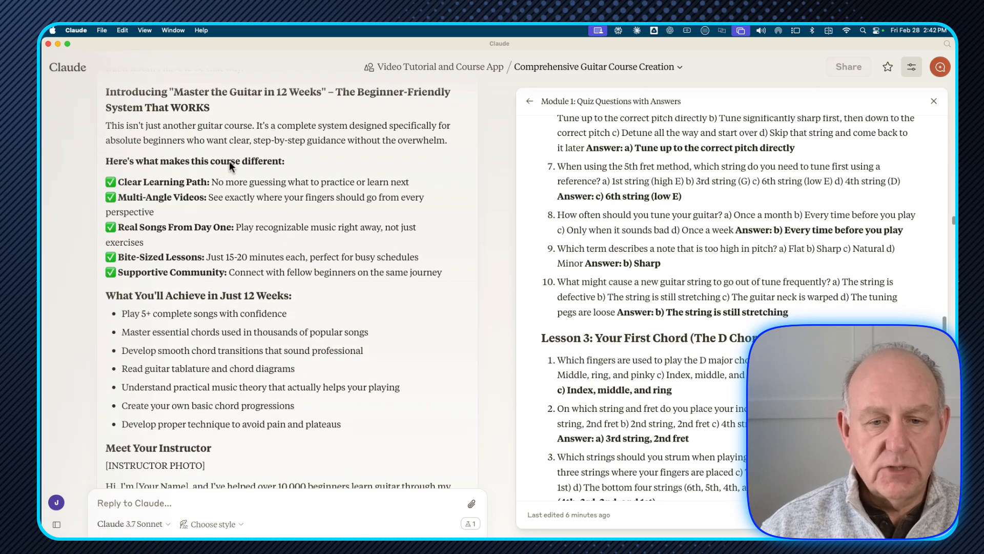
{"action": "scroll", "coordinate": [276, 232], "scroll_direction": "down", "scroll_amount": 5}
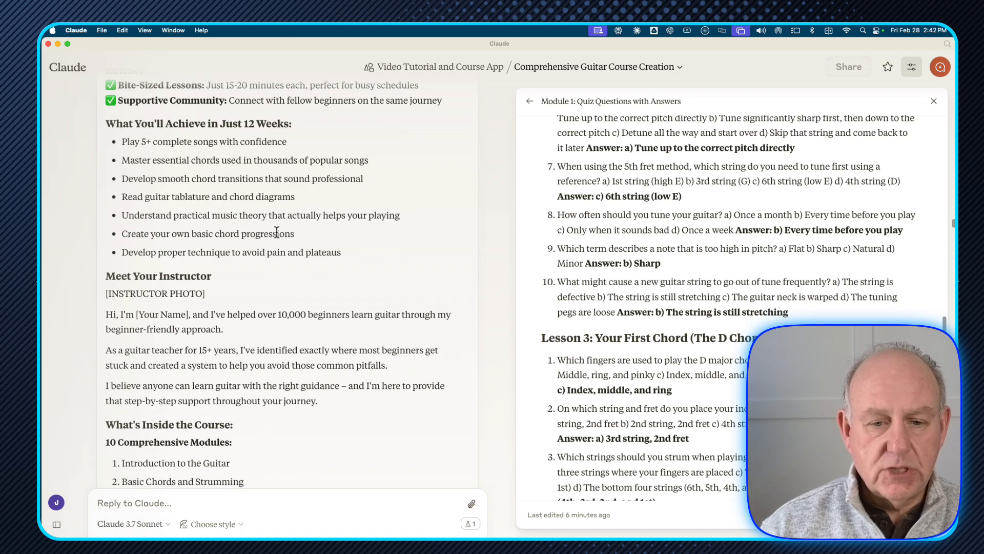
{"action": "scroll", "coordinate": [273, 241], "scroll_direction": "down", "scroll_amount": 3}
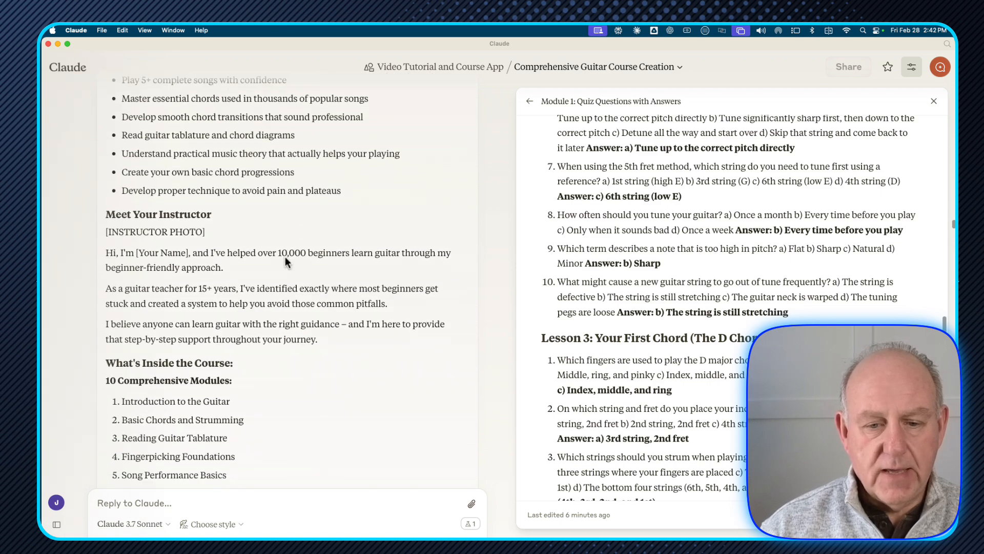
{"action": "scroll", "coordinate": [236, 251], "scroll_direction": "down", "scroll_amount": 3}
Review the landing page's module inclusions, student testimonials, pricing plans, money-back guarantee and frequently asked questions
{"action": "scroll", "coordinate": [236, 251], "scroll_direction": "down", "scroll_amount": 10}
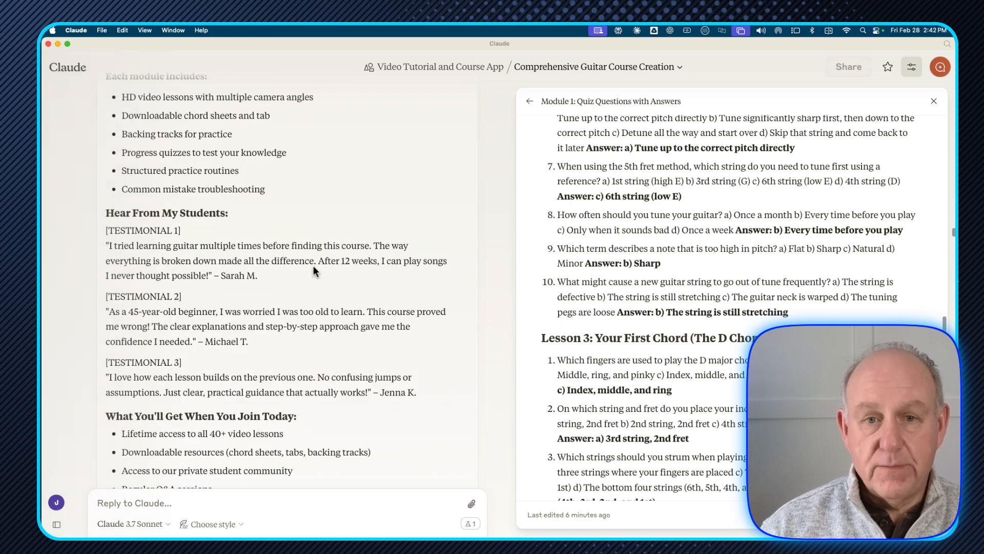
{"action": "scroll", "coordinate": [300, 278], "scroll_direction": "down", "scroll_amount": 3}
{"action": "scroll", "coordinate": [290, 294], "scroll_direction": "down", "scroll_amount": 1}
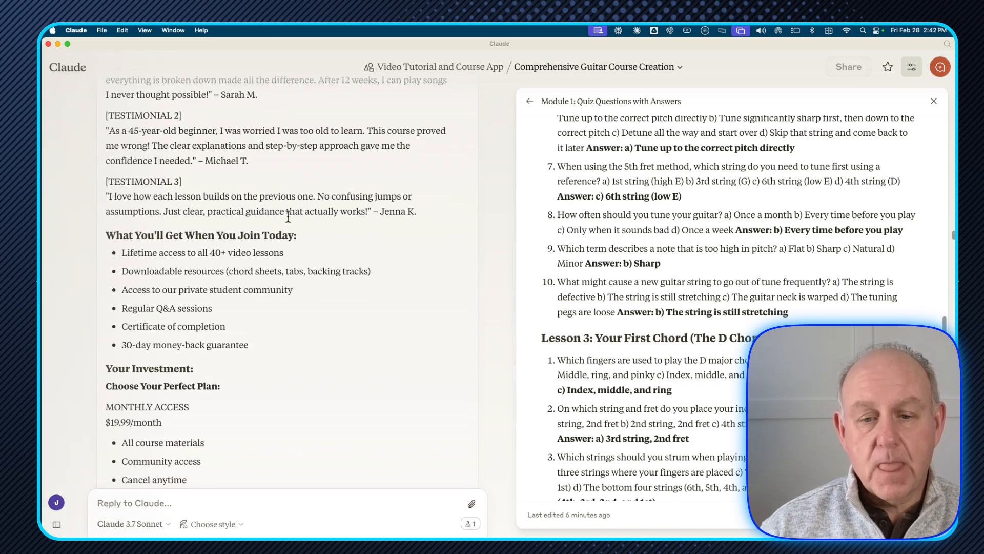
{"action": "scroll", "coordinate": [325, 273], "scroll_direction": "down", "scroll_amount": 5}
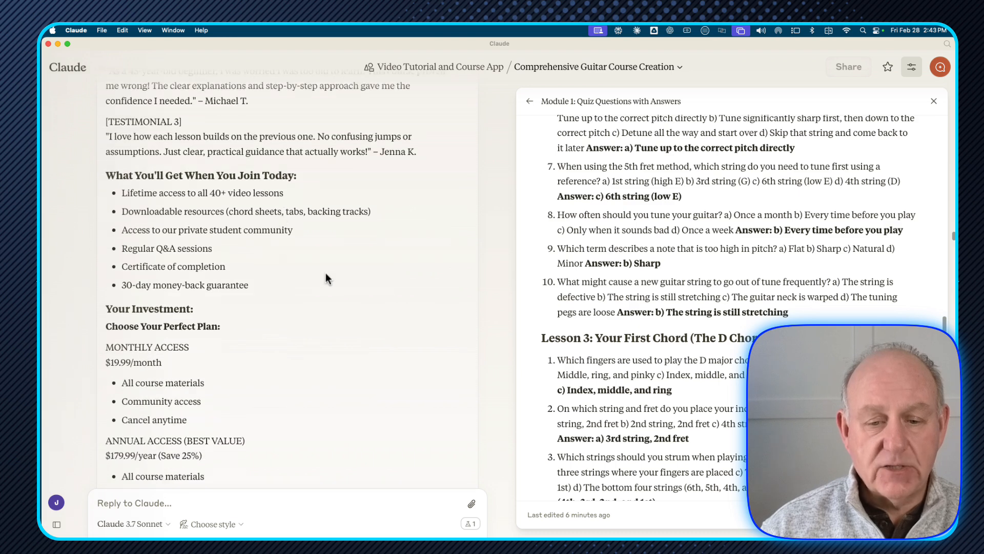
{"action": "scroll", "coordinate": [348, 293], "scroll_direction": "down", "scroll_amount": 3}
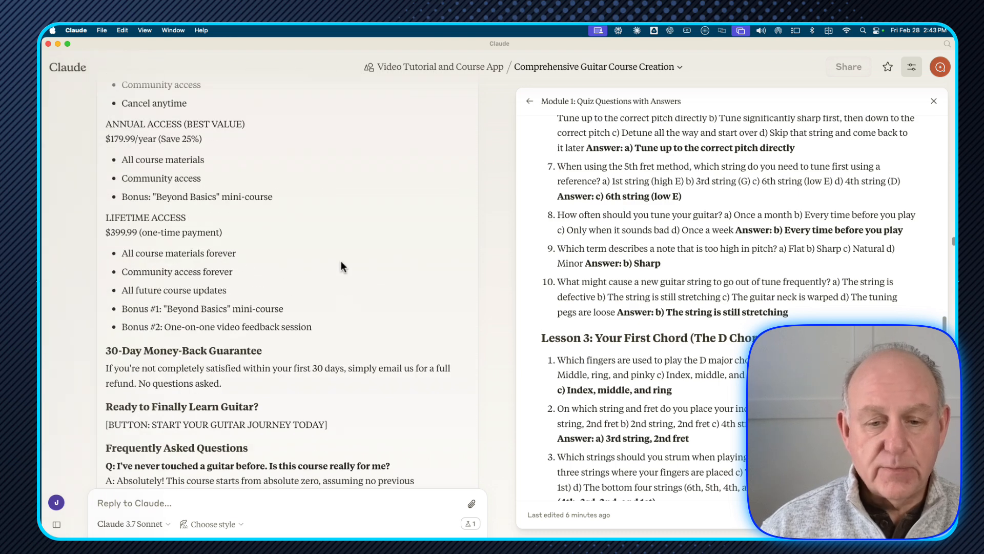
{"action": "scroll", "coordinate": [346, 247], "scroll_direction": "down", "scroll_amount": 3}
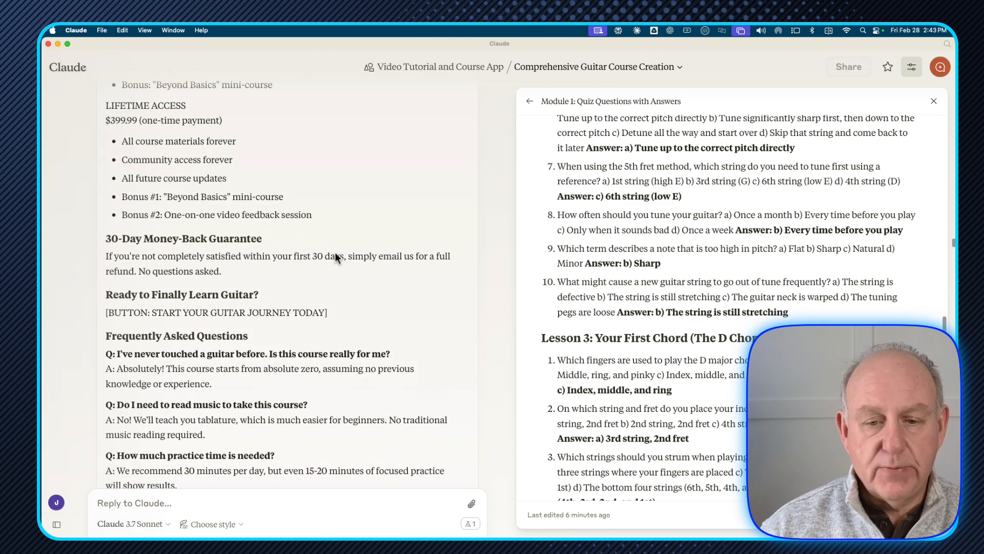
{"action": "scroll", "coordinate": [328, 244], "scroll_direction": "down", "scroll_amount": 3}
{"action": "scroll", "coordinate": [251, 309], "scroll_direction": "down", "scroll_amount": 9}
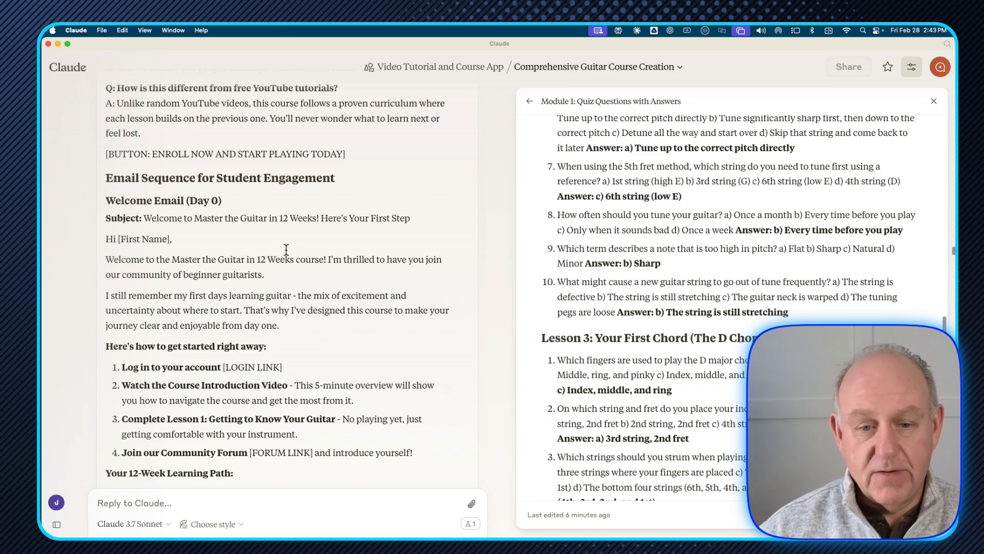
Review the student engagement email sequence from the Day 0 welcome email through the Day 75 final project email to its end
{"action": "scroll", "coordinate": [268, 251], "scroll_direction": "down", "scroll_amount": 15}
{"action": "scroll", "coordinate": [268, 251], "scroll_direction": "up", "scroll_amount": 10}
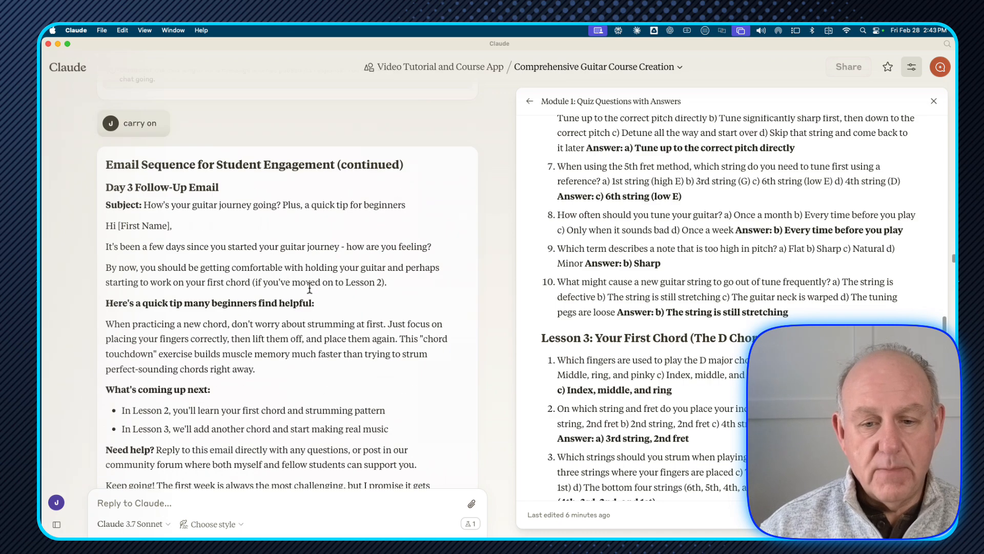
{"action": "scroll", "coordinate": [287, 256], "scroll_direction": "down", "scroll_amount": 12}
{"action": "scroll", "coordinate": [304, 258], "scroll_direction": "down", "scroll_amount": 10}
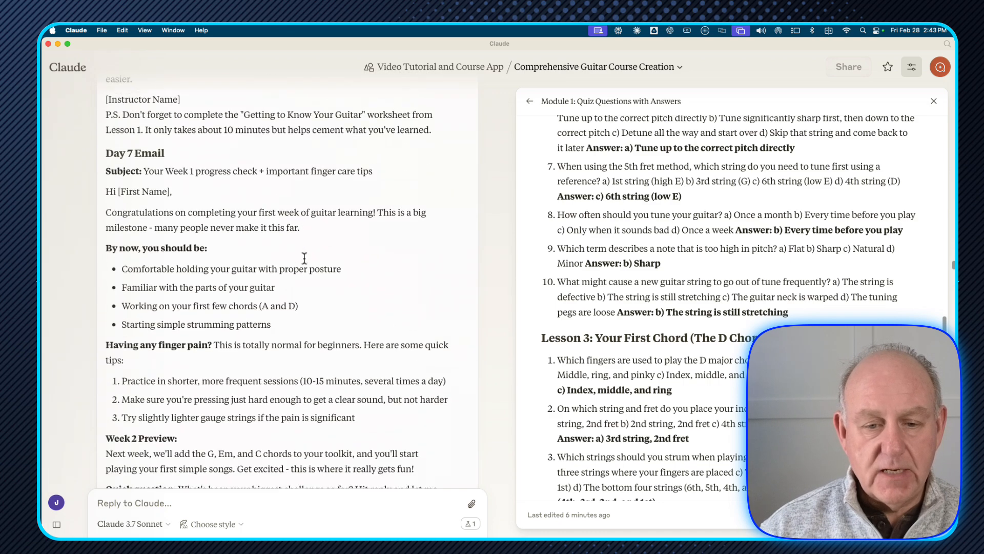
{"action": "scroll", "coordinate": [304, 258], "scroll_direction": "down", "scroll_amount": 15}
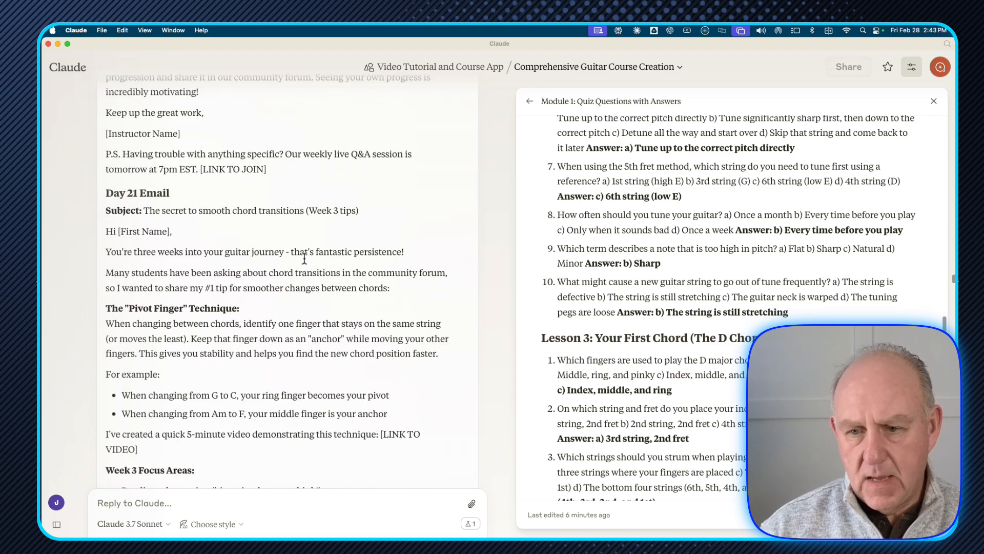
{"action": "scroll", "coordinate": [304, 259], "scroll_direction": "down", "scroll_amount": 20}
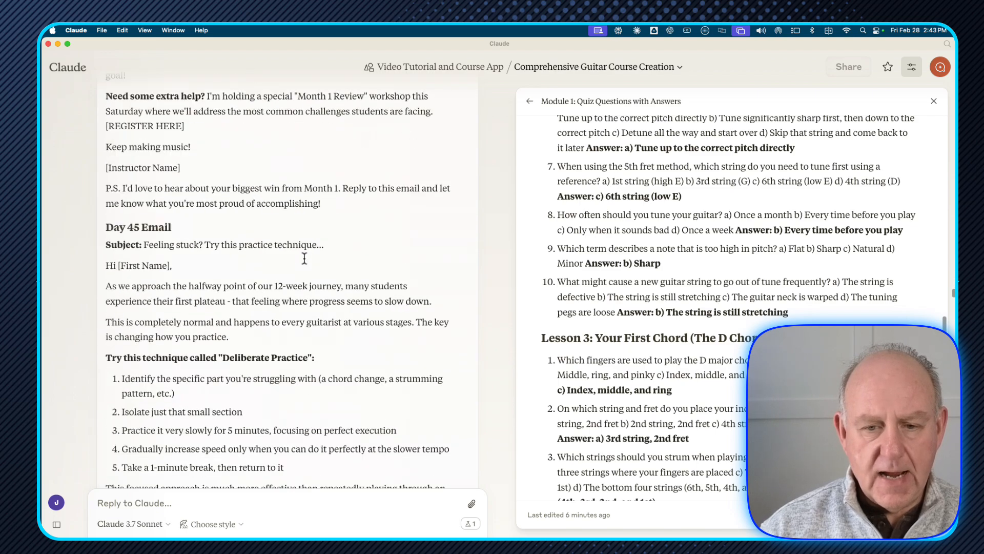
{"action": "scroll", "coordinate": [304, 262], "scroll_direction": "down", "scroll_amount": 10}
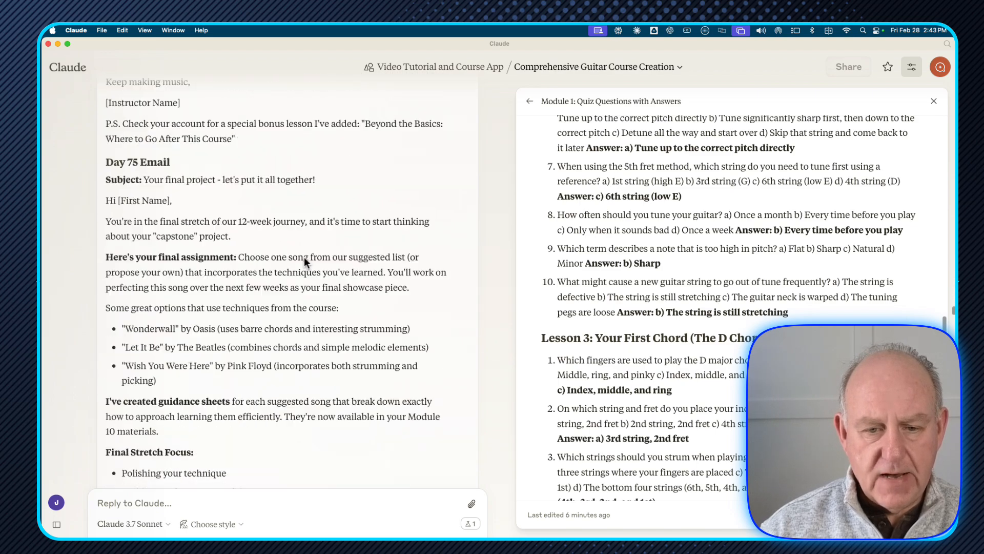
{"action": "scroll", "coordinate": [305, 257], "scroll_direction": "up", "scroll_amount": 4}
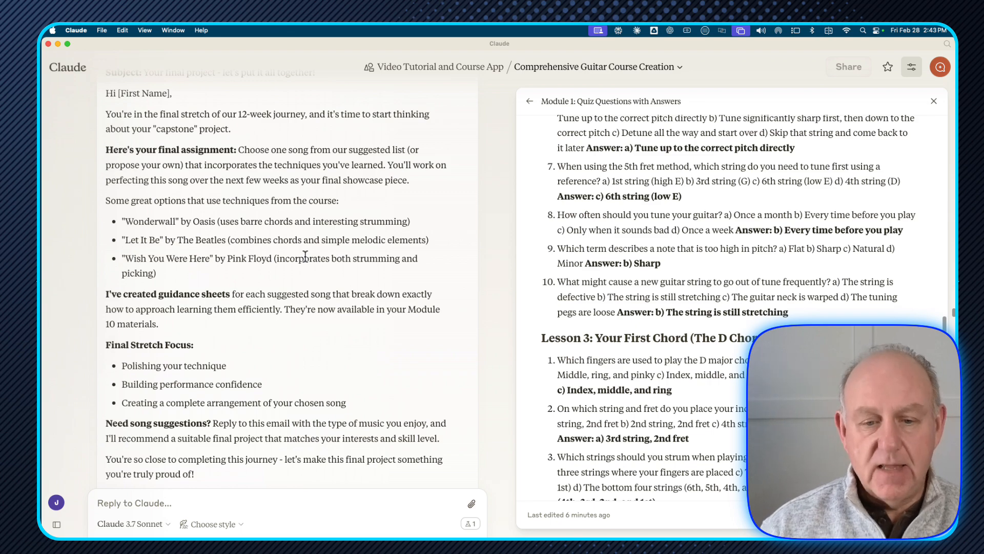
{"action": "scroll", "coordinate": [305, 256], "scroll_direction": "down", "scroll_amount": 10}
{"action": "scroll", "coordinate": [304, 253], "scroll_direction": "down", "scroll_amount": 12}
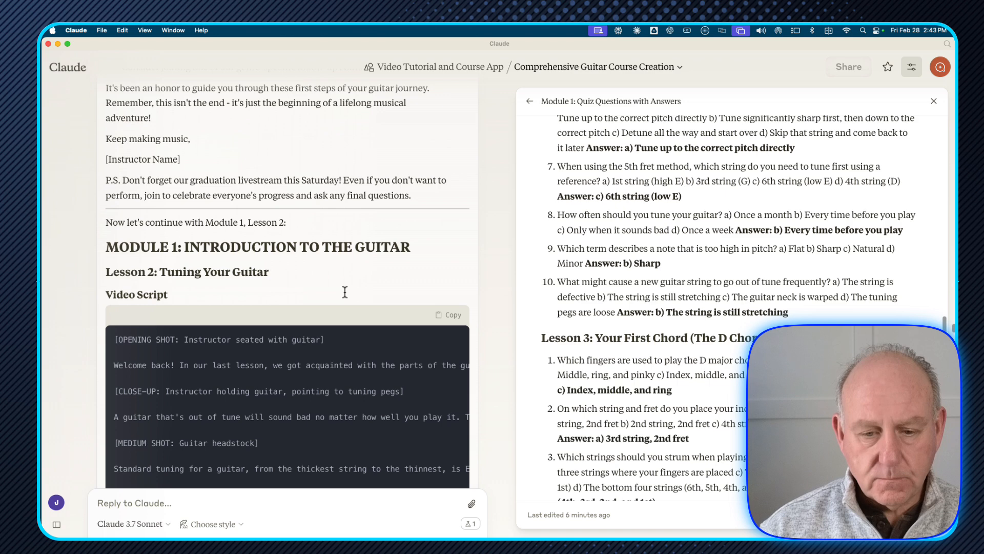
Skim the Lesson 2 tuning video script, then Lesson 3's sections on chord diagrams and regular practice and its summary
{"action": "scroll", "coordinate": [345, 291], "scroll_direction": "down", "scroll_amount": 2}
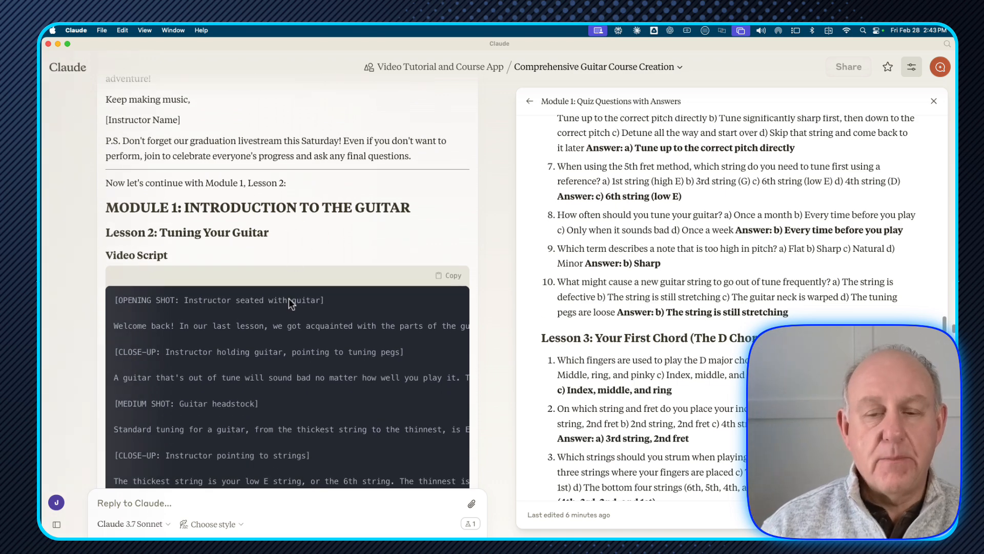
{"action": "scroll", "coordinate": [292, 283], "scroll_direction": "down", "scroll_amount": 8}
{"action": "scroll", "coordinate": [281, 305], "scroll_direction": "down", "scroll_amount": 4}
{"action": "scroll", "coordinate": [404, 271], "scroll_direction": "down", "scroll_amount": 15}
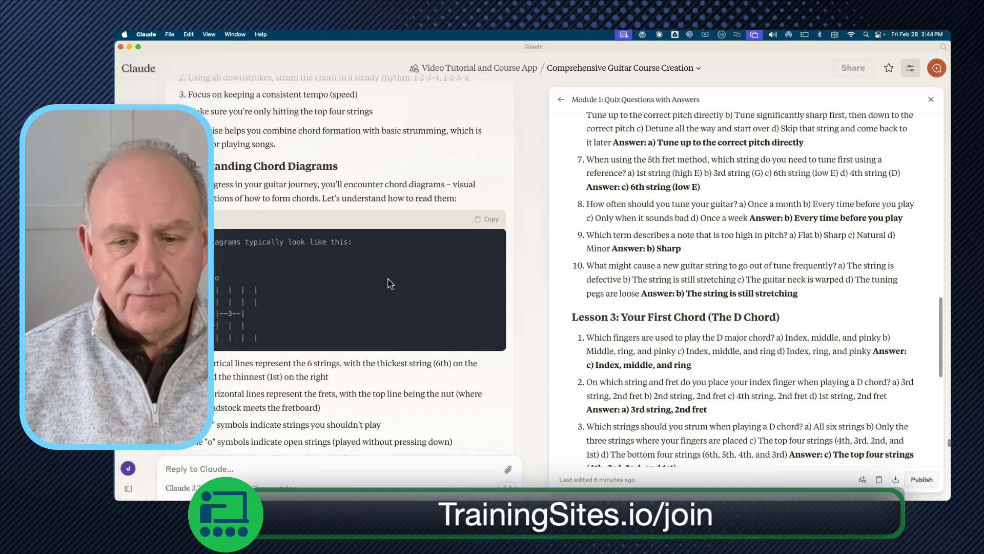
{"action": "scroll", "coordinate": [388, 284], "scroll_direction": "down", "scroll_amount": 8}
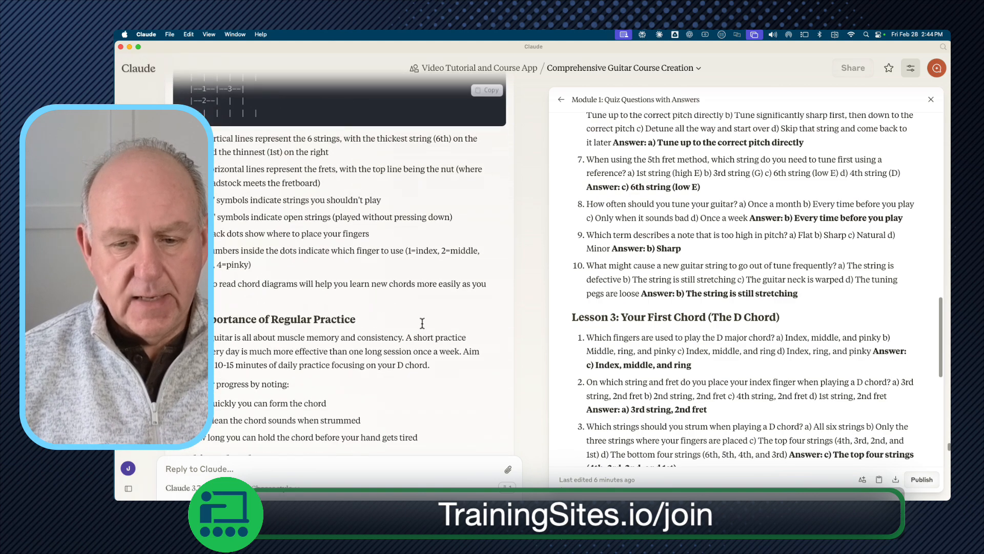
{"action": "scroll", "coordinate": [423, 323], "scroll_direction": "down", "scroll_amount": 8}
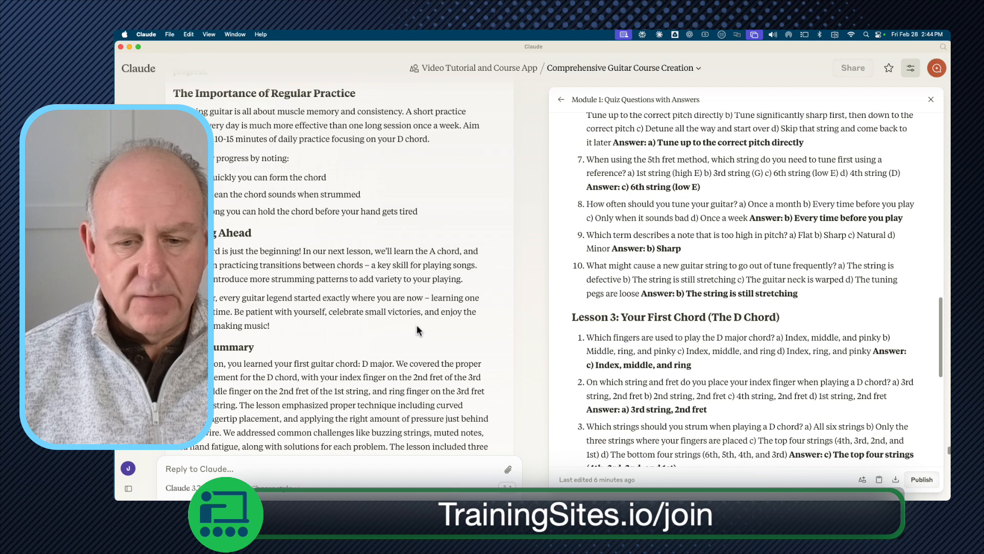
{"action": "scroll", "coordinate": [414, 318], "scroll_direction": "down", "scroll_amount": 3}
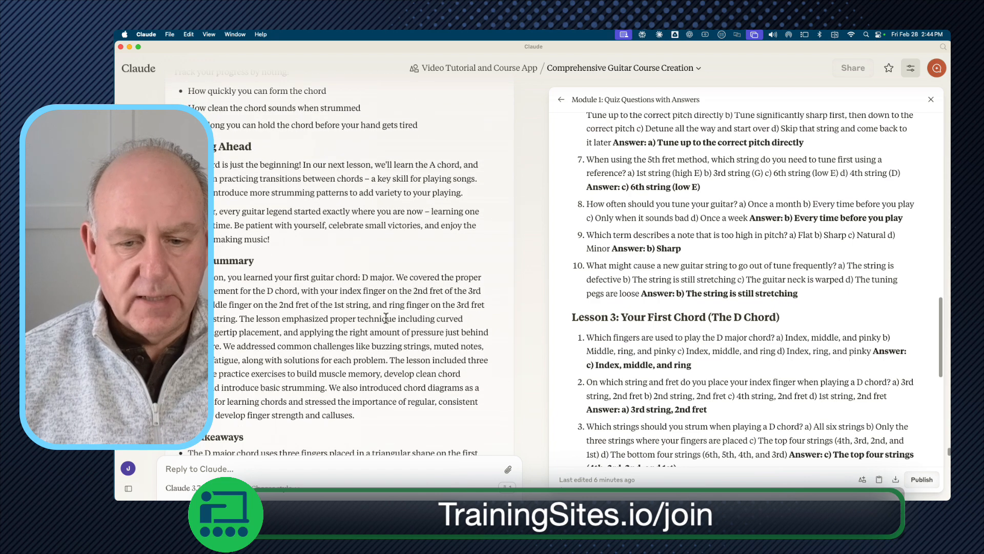
Open the Lesson 3 D Major comprehensive text from the generated artifacts and view it from its beginning
{"action": "scroll", "coordinate": [396, 317], "scroll_direction": "down", "scroll_amount": 20}
{"action": "scroll", "coordinate": [385, 318], "scroll_direction": "down", "scroll_amount": 20}
{"action": "scroll", "coordinate": [385, 318], "scroll_direction": "down", "scroll_amount": 10}
{"action": "scroll", "coordinate": [387, 319], "scroll_direction": "up", "scroll_amount": 5}
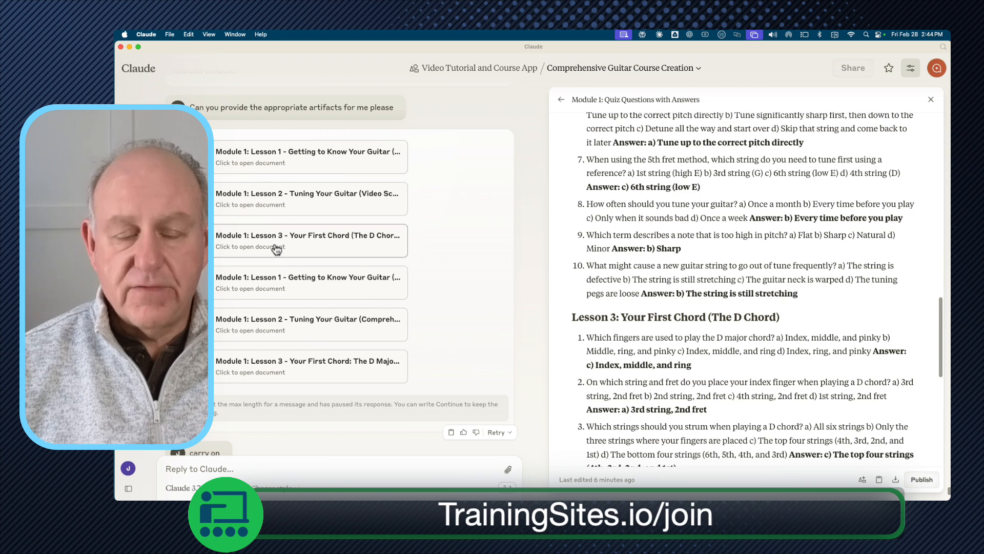
{"action": "scroll", "coordinate": [272, 251], "scroll_direction": "down", "scroll_amount": 1}
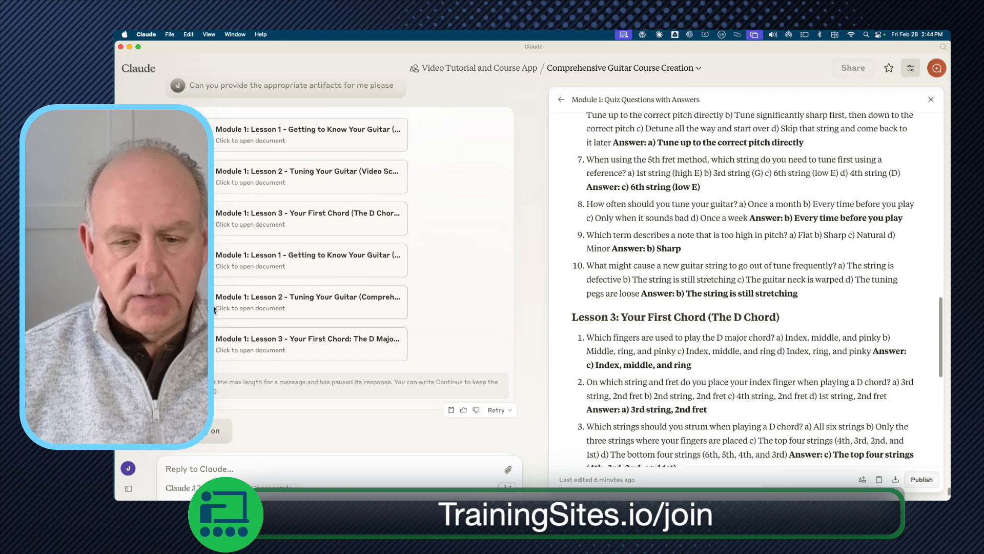
{"action": "scroll", "coordinate": [311, 314], "scroll_direction": "down", "scroll_amount": 2}
{"action": "left_click", "coordinate": [310, 308]}
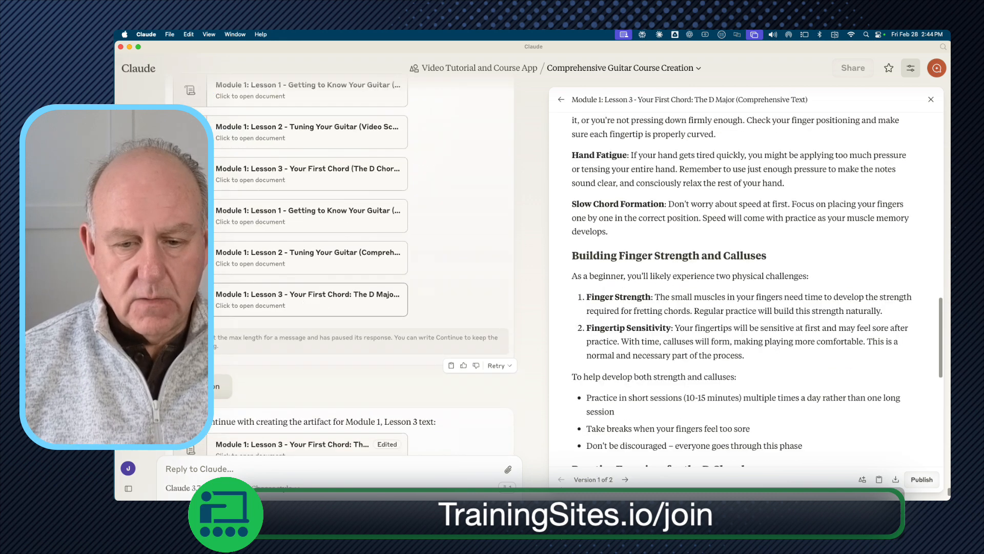
{"action": "scroll", "coordinate": [651, 295], "scroll_direction": "up", "scroll_amount": 15}
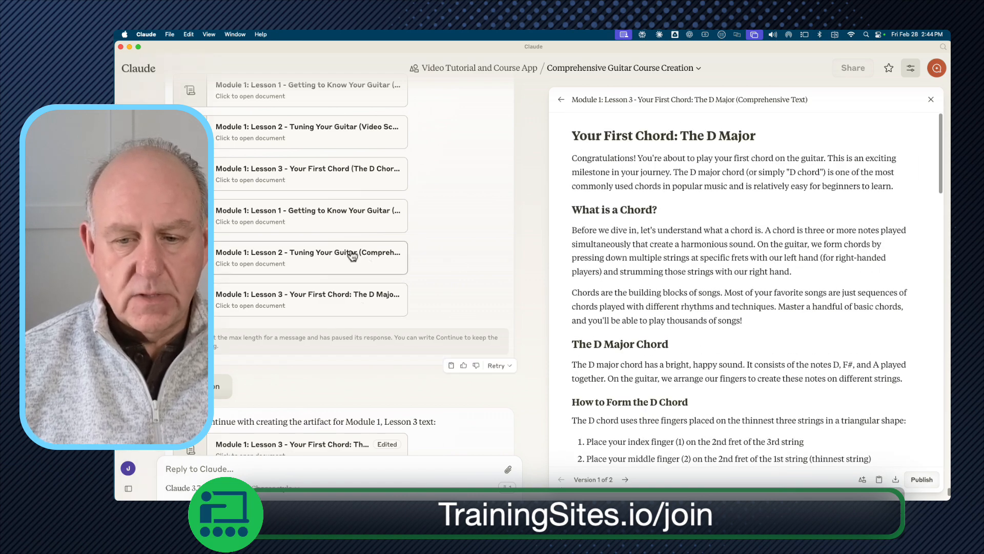
Open the Lesson 2 and Lesson 1 comprehensive texts, skimming Lesson 1 down to the hand positions and posture mistakes
{"action": "left_click", "coordinate": [308, 257]}
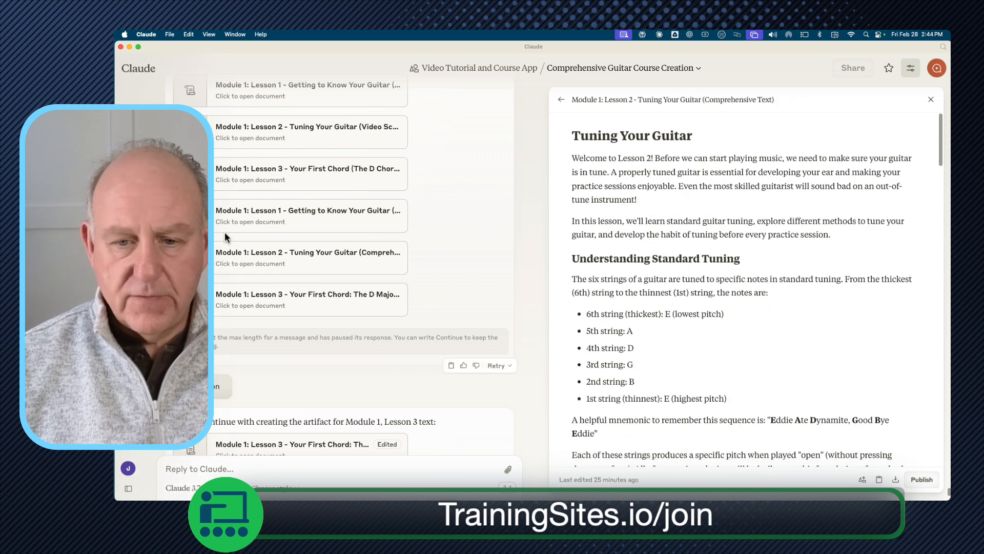
{"action": "left_click", "coordinate": [266, 226]}
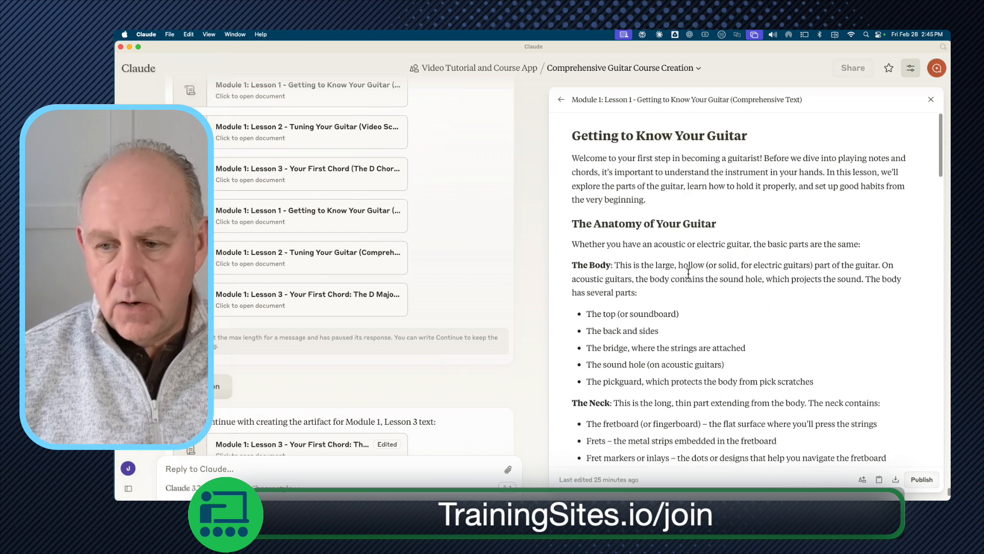
{"action": "scroll", "coordinate": [649, 286], "scroll_direction": "down", "scroll_amount": 12}
{"action": "scroll", "coordinate": [649, 286], "scroll_direction": "down", "scroll_amount": 3}
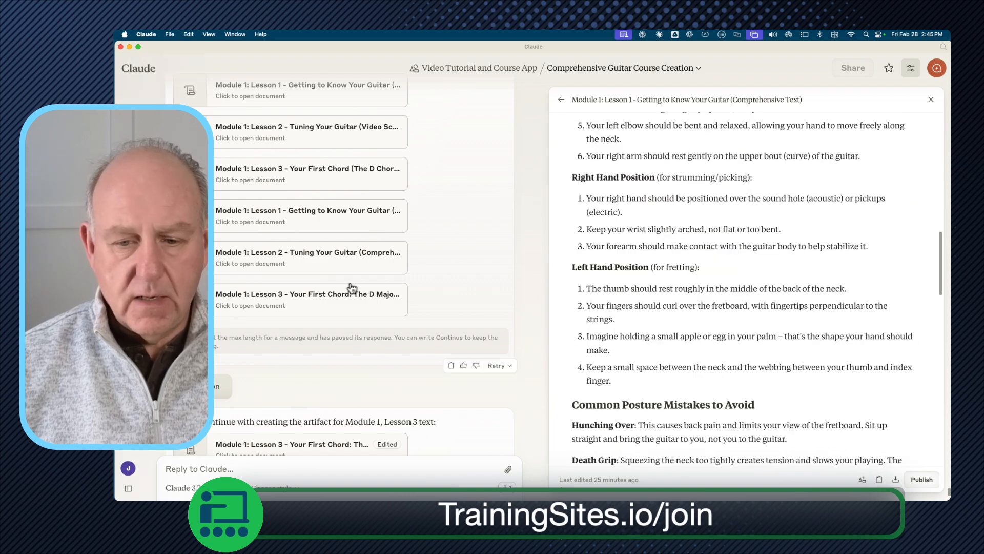
Open the Module 1 Student Worksheets and Practice Guides document and review its practice log and Lesson 2 tuning exercises
{"action": "scroll", "coordinate": [351, 282], "scroll_direction": "down", "scroll_amount": 8}
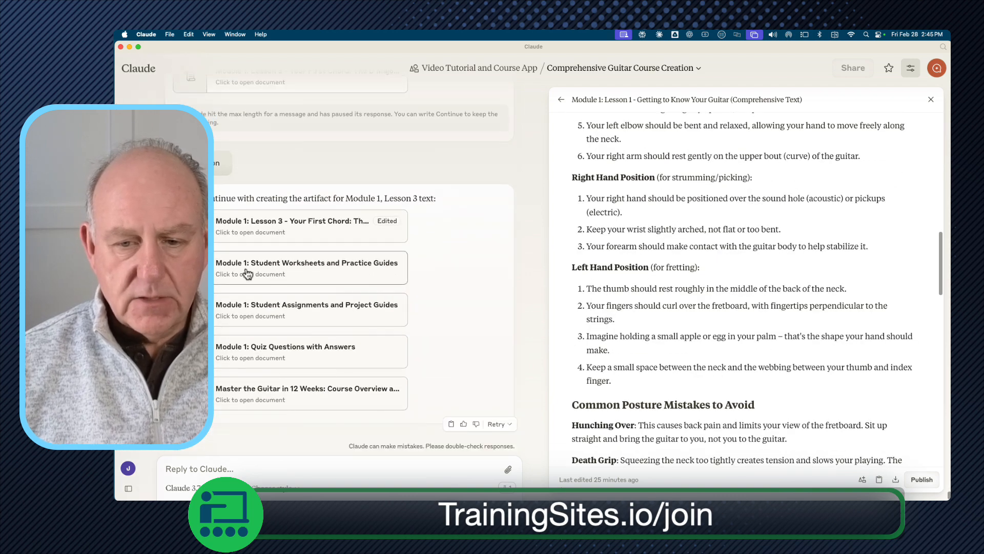
{"action": "left_click", "coordinate": [308, 266]}
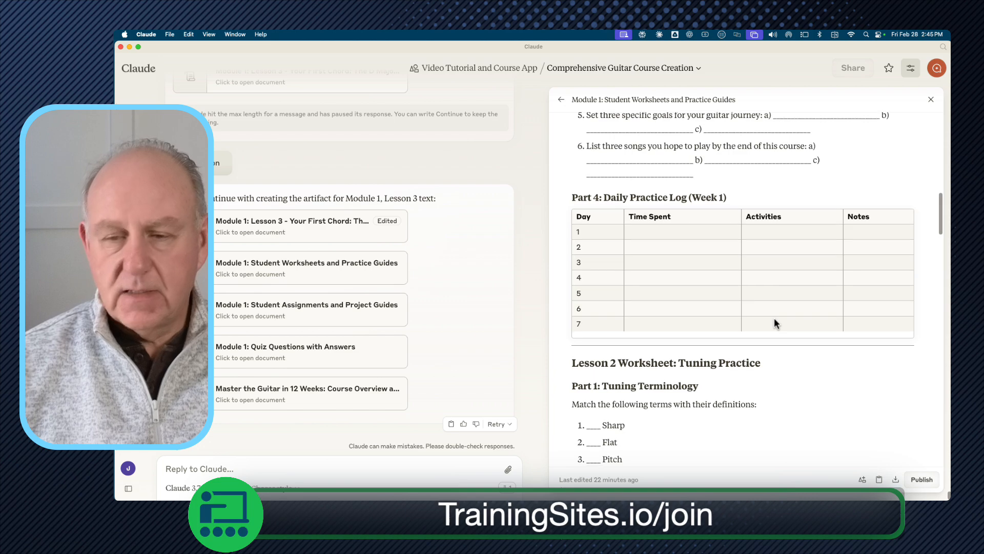
{"action": "scroll", "coordinate": [772, 312], "scroll_direction": "down", "scroll_amount": 2}
{"action": "scroll", "coordinate": [772, 313], "scroll_direction": "down", "scroll_amount": 10}
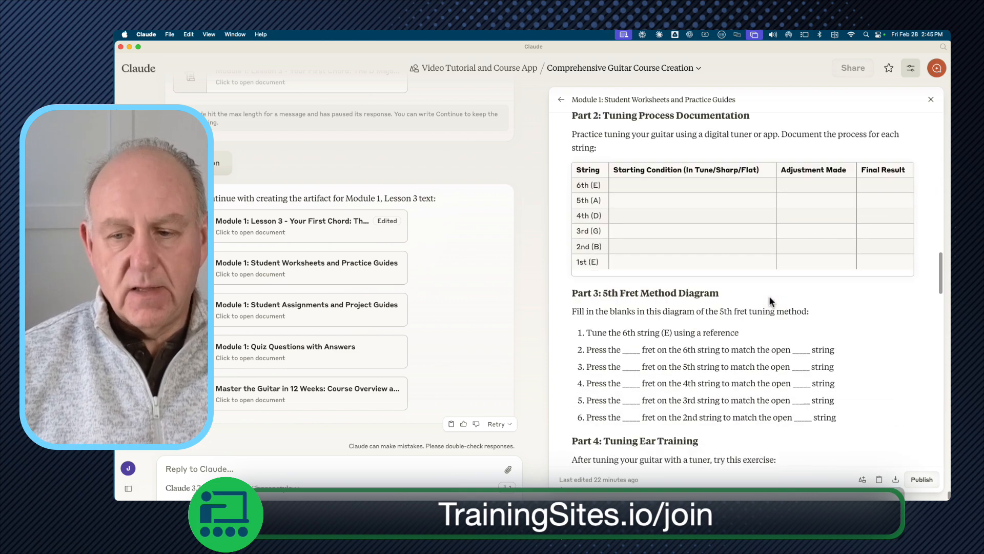
{"action": "scroll", "coordinate": [772, 301], "scroll_direction": "down", "scroll_amount": 5}
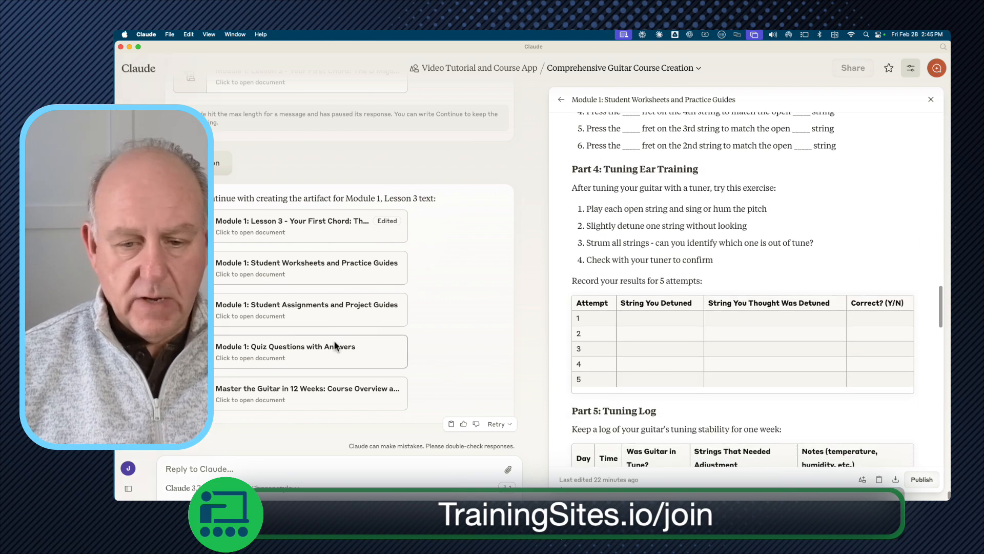
Open the Module 1 quiz questions and the Course Overview and Learning Path document, then return to the lesson artifacts list
{"action": "mouse_move", "coordinate": [123, 472]}
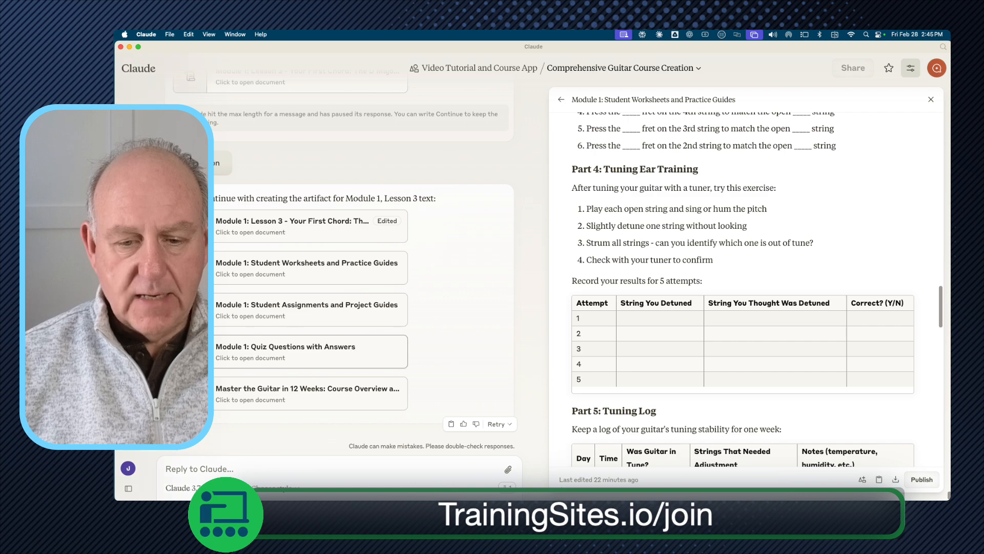
{"action": "left_click", "coordinate": [297, 351]}
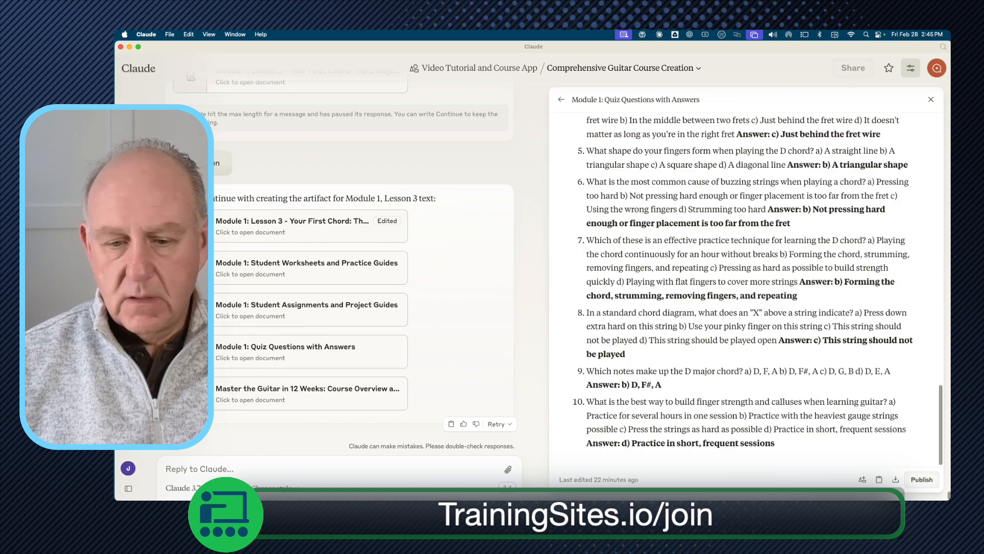
{"action": "left_click", "coordinate": [308, 393]}
{"action": "scroll", "coordinate": [215, 360], "scroll_direction": "up", "scroll_amount": 5}
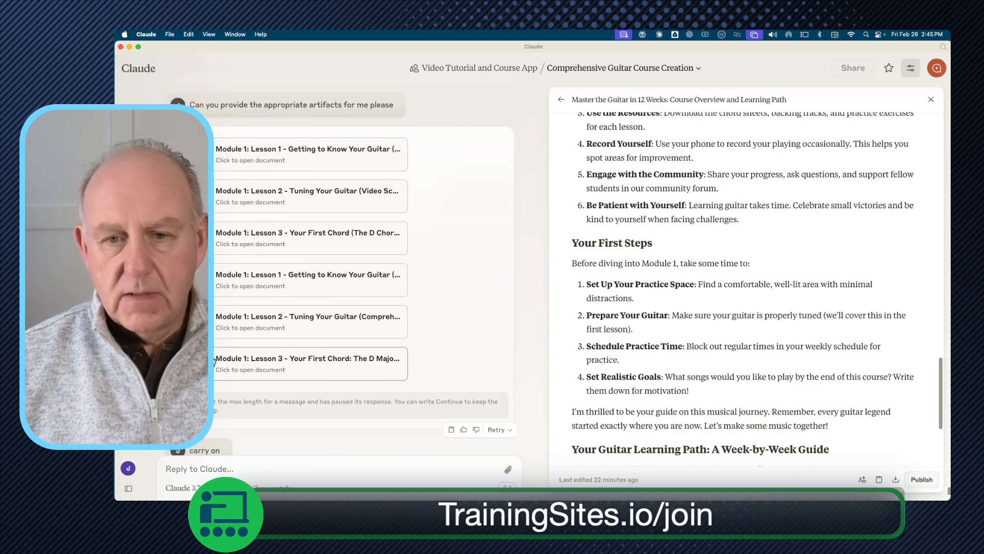